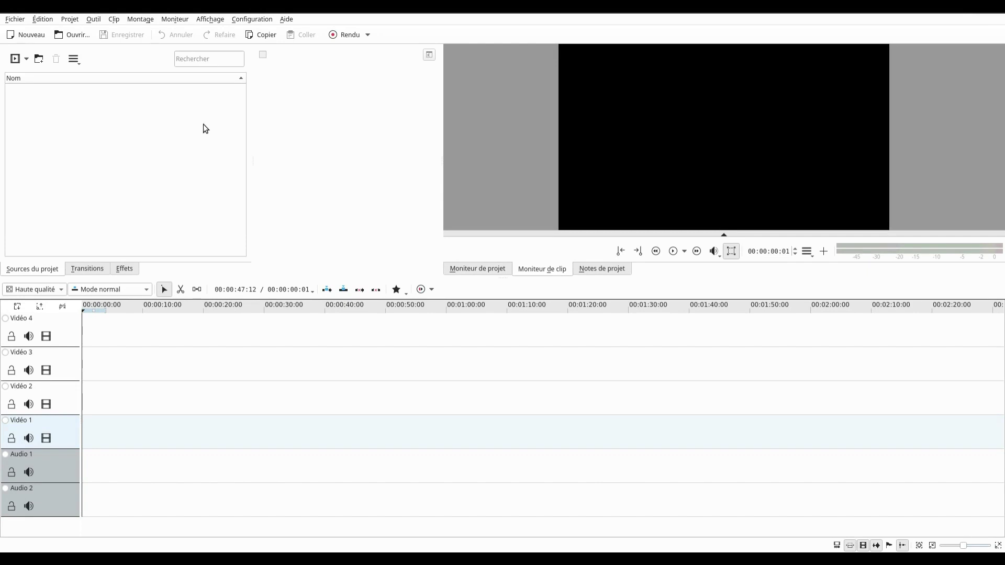
pyautogui.click(26, 59)
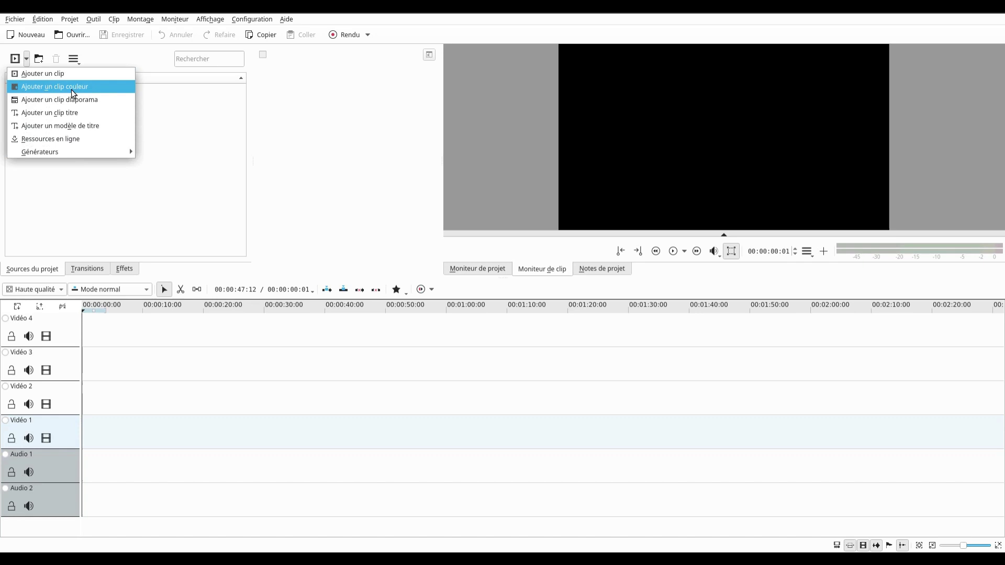
pyautogui.click(282, 104)
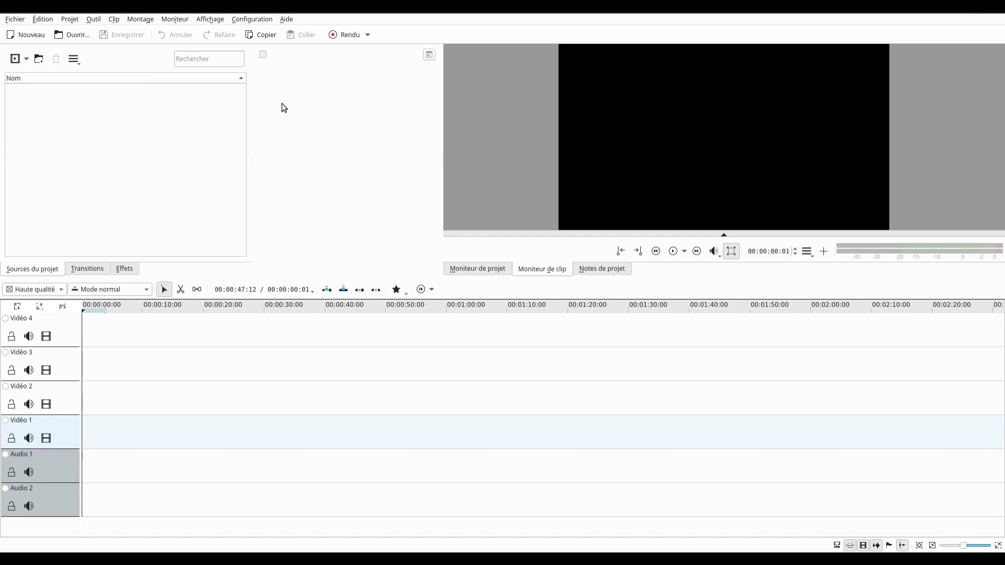
# Step: Show the Propriétés du clip panel and dock it as a tab together with the Propriétés panel
pyautogui.click(208, 20)
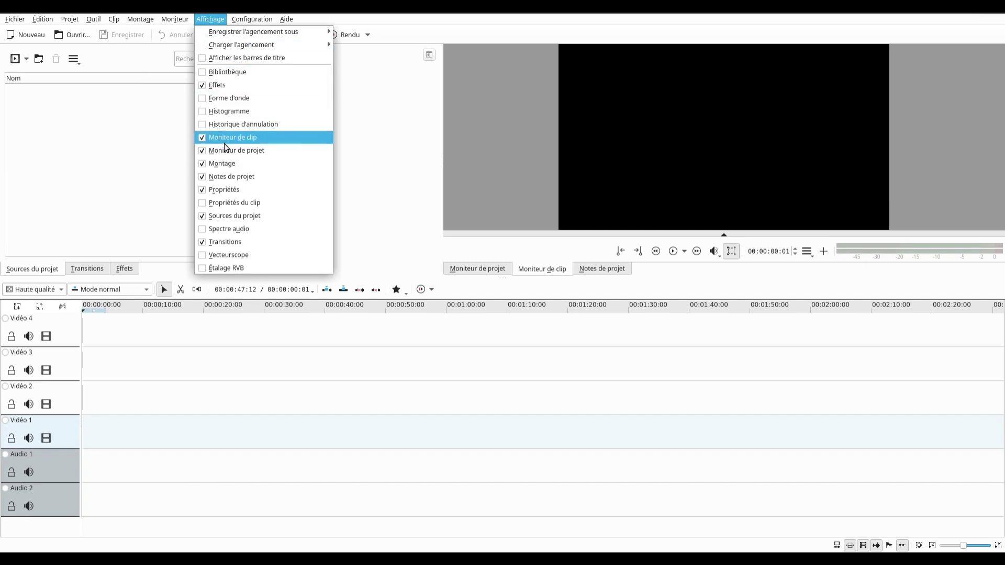
pyautogui.click(231, 203)
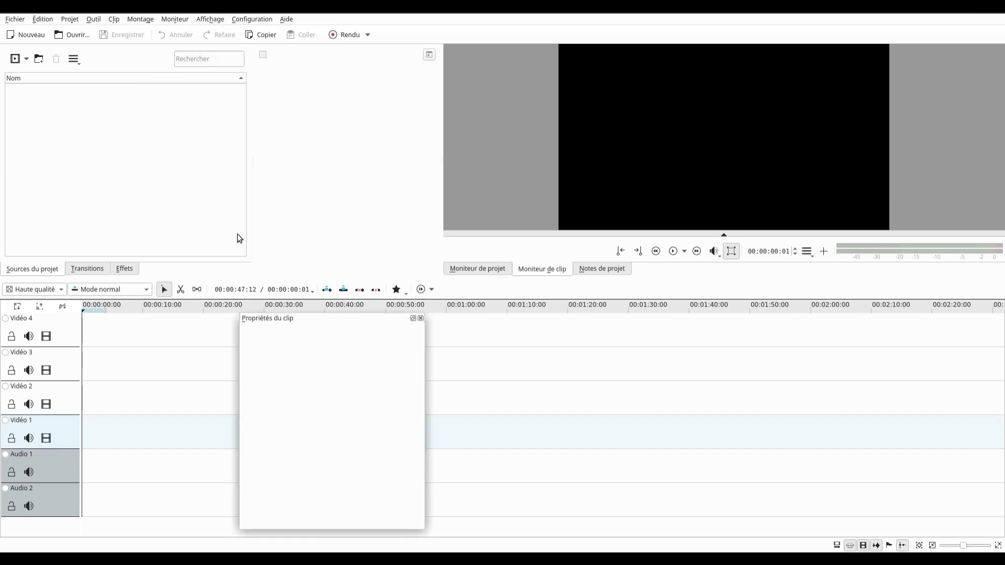
pyautogui.moveTo(331, 318); pyautogui.dragTo(294, 195)
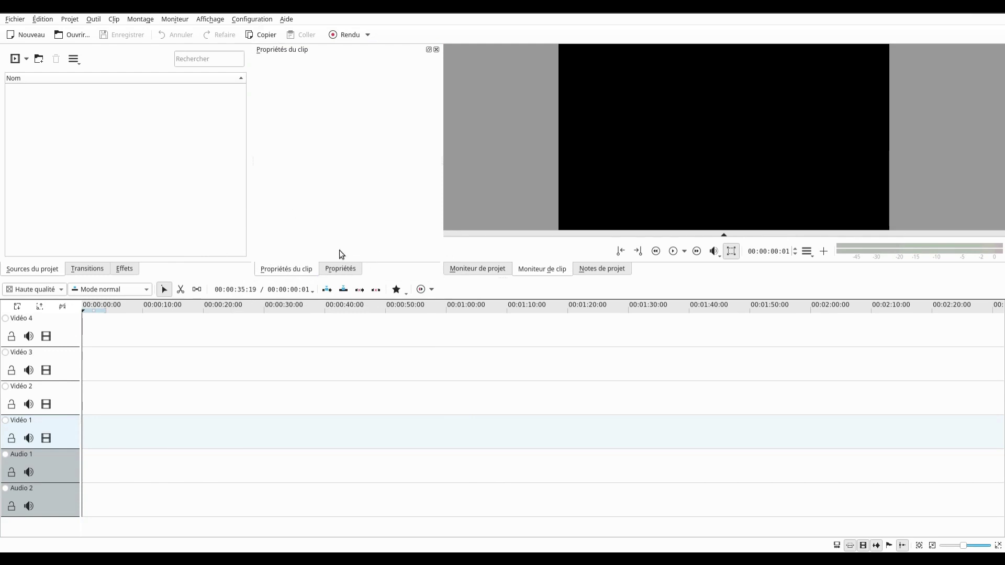
# Step: Save the current window layout under the name "Ma configuration"
pyautogui.click(214, 19)
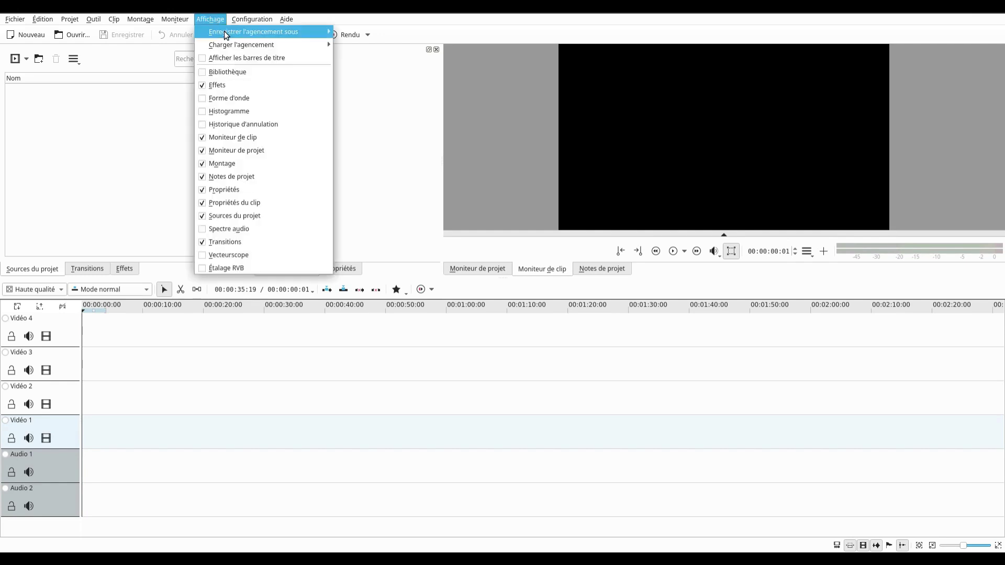
pyautogui.moveTo(224, 31)
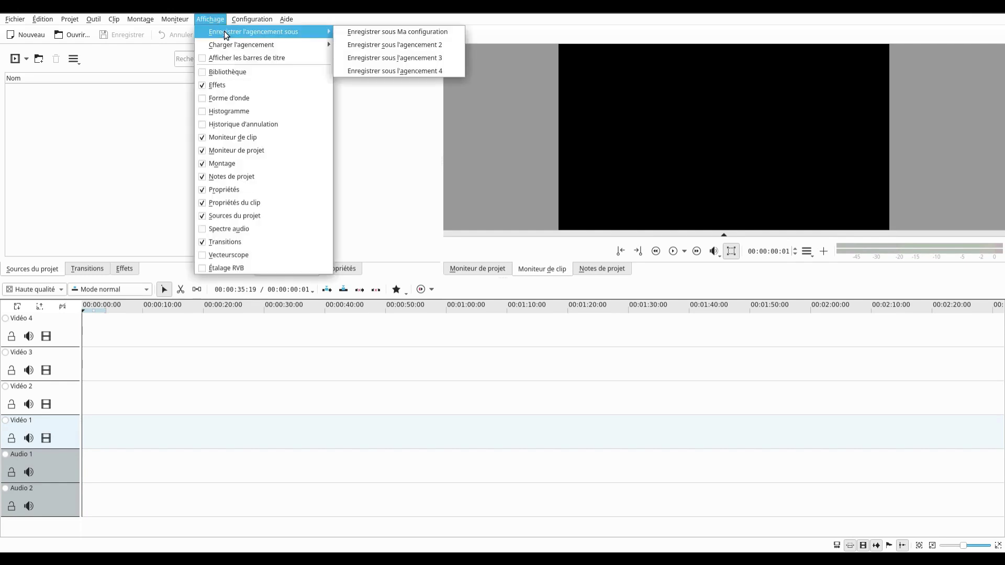
pyautogui.click(362, 32)
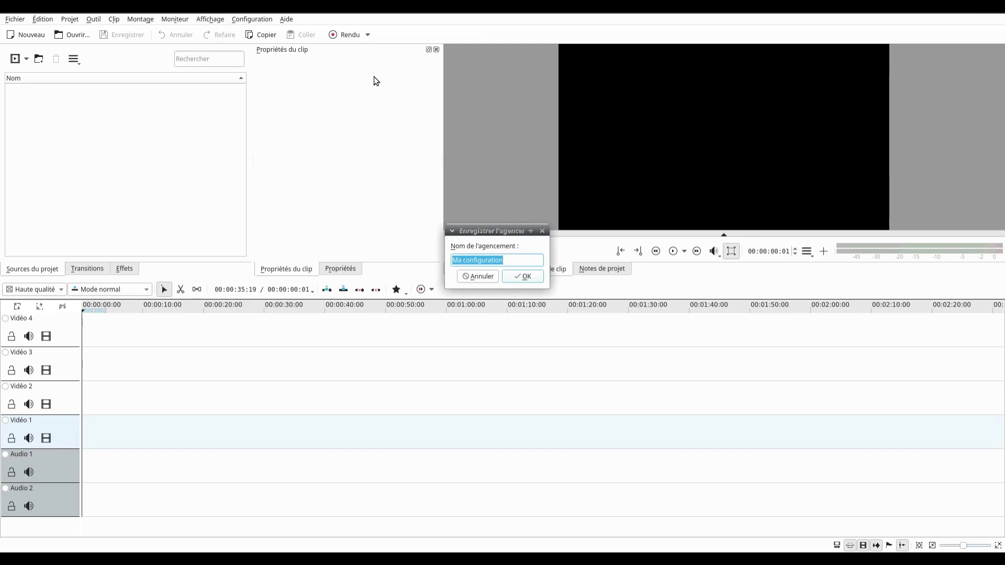
pyautogui.click(523, 277)
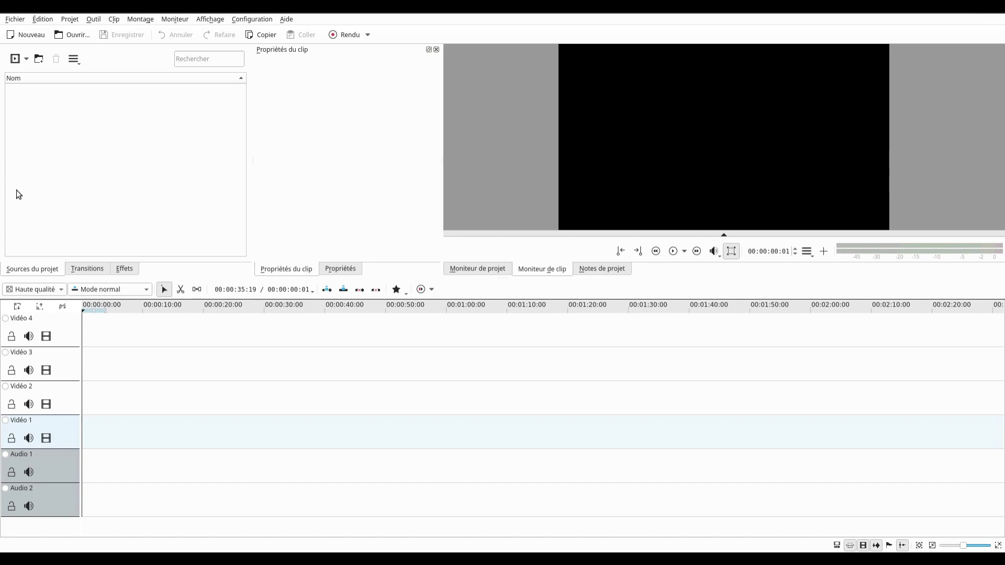
# Step: Create a yellow 5-second colour clip and place it on the Vidéo 4 track at about 00:00:18:24
pyautogui.click(26, 59)
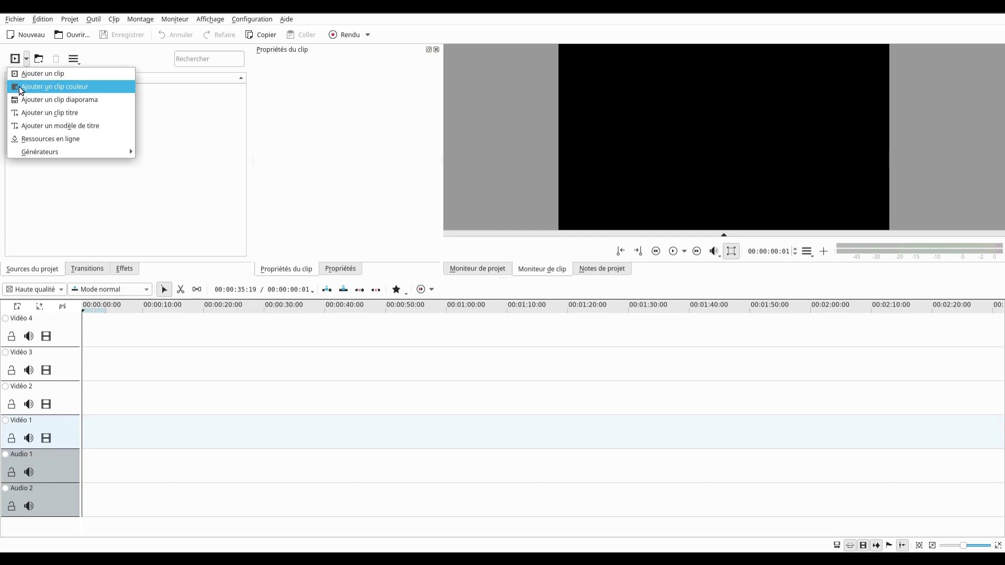
pyautogui.click(96, 89)
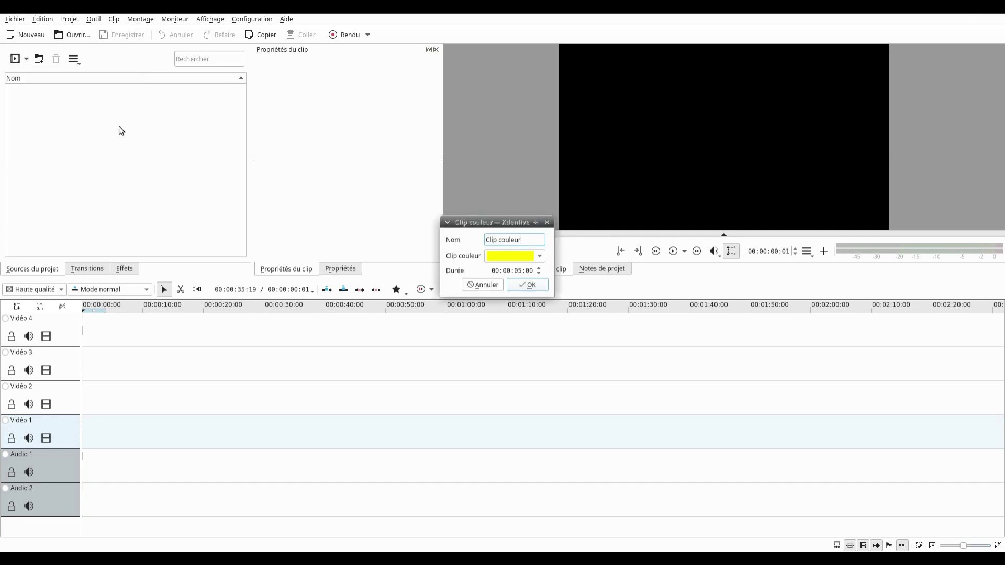
pyautogui.click(526, 287)
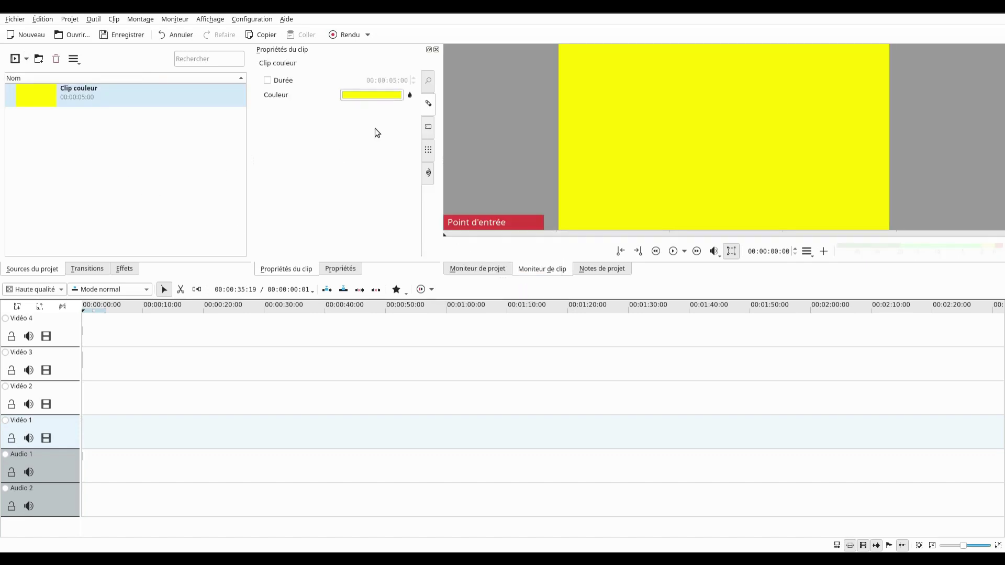
pyautogui.moveTo(87, 96); pyautogui.dragTo(199, 337)
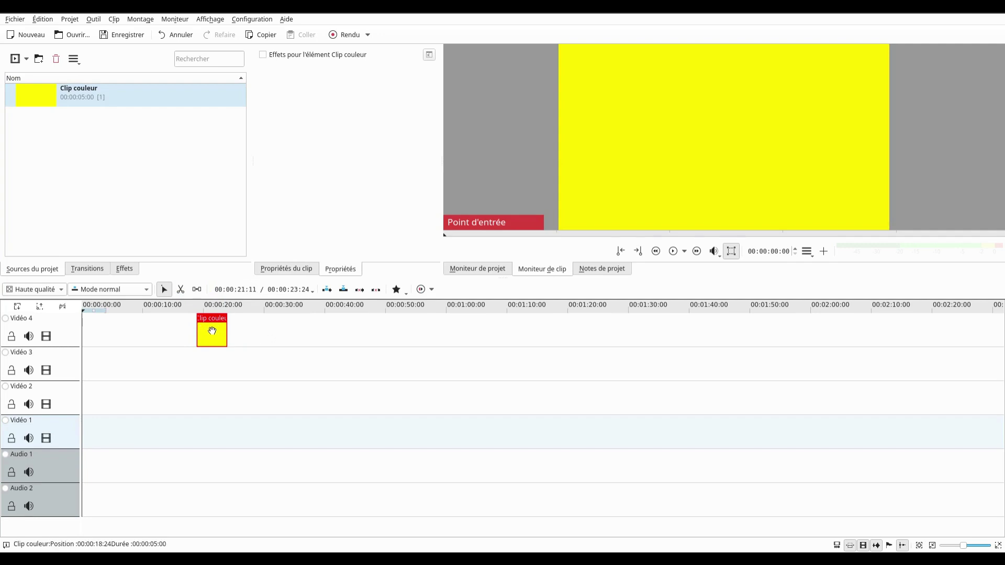
# Step: Change the colour clip's colour to dark yellow in its clip properties
pyautogui.click(66, 94)
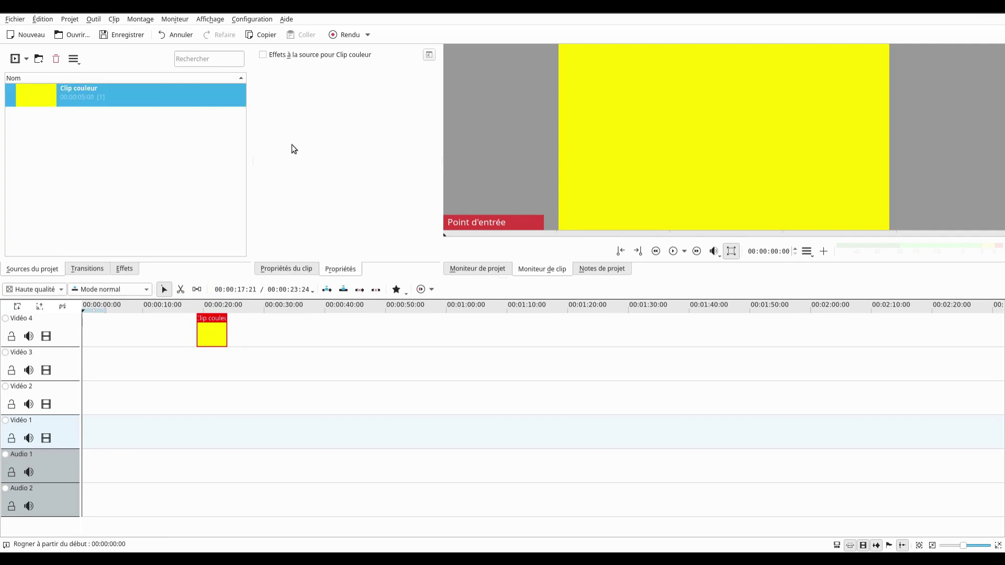
pyautogui.click(287, 269)
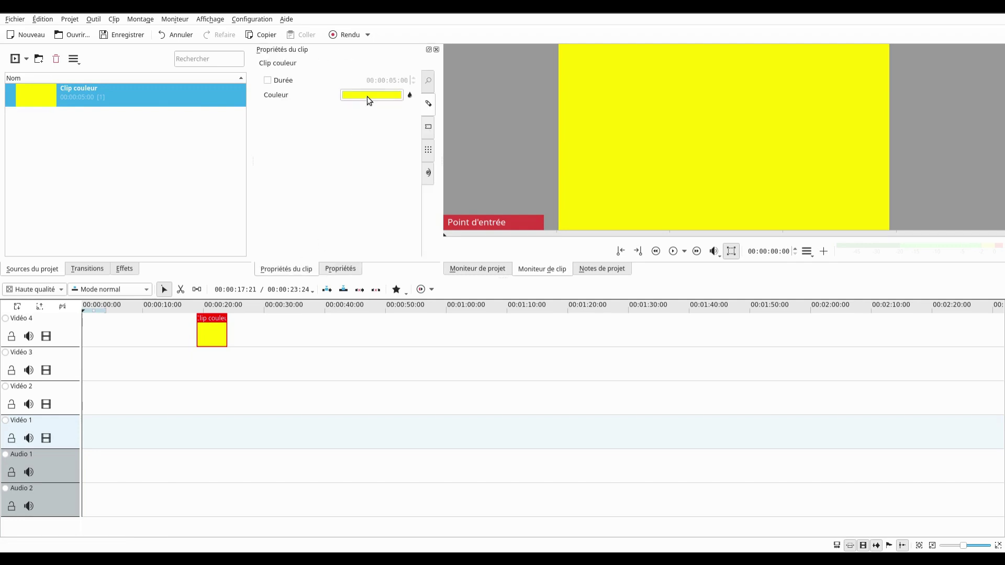
pyautogui.click(392, 96)
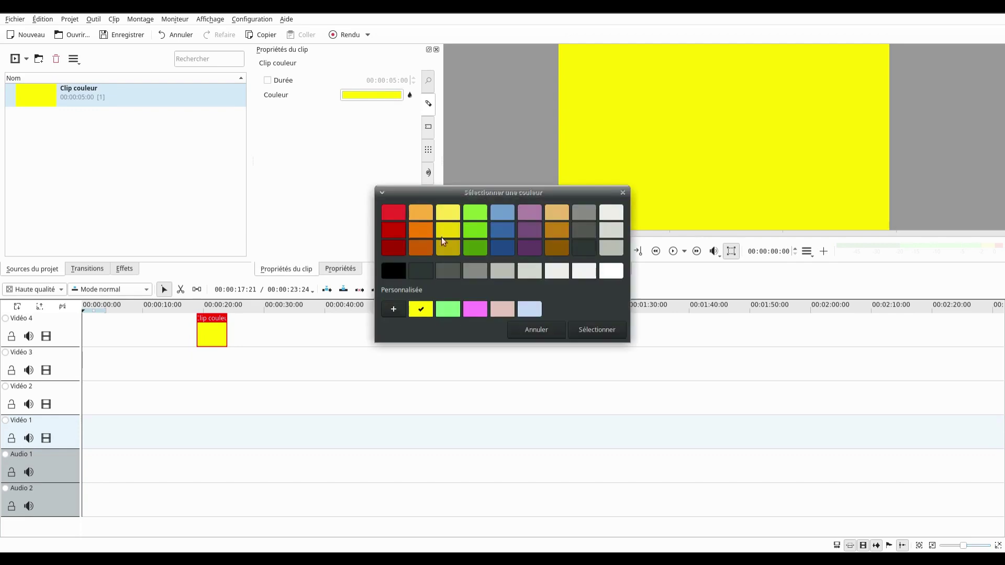
pyautogui.click(448, 250)
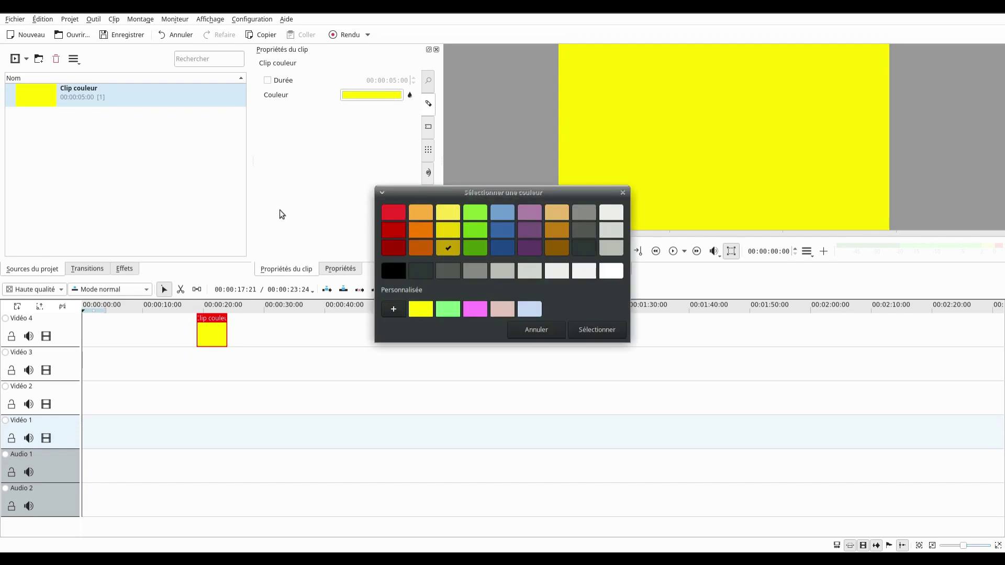
pyautogui.click(597, 330)
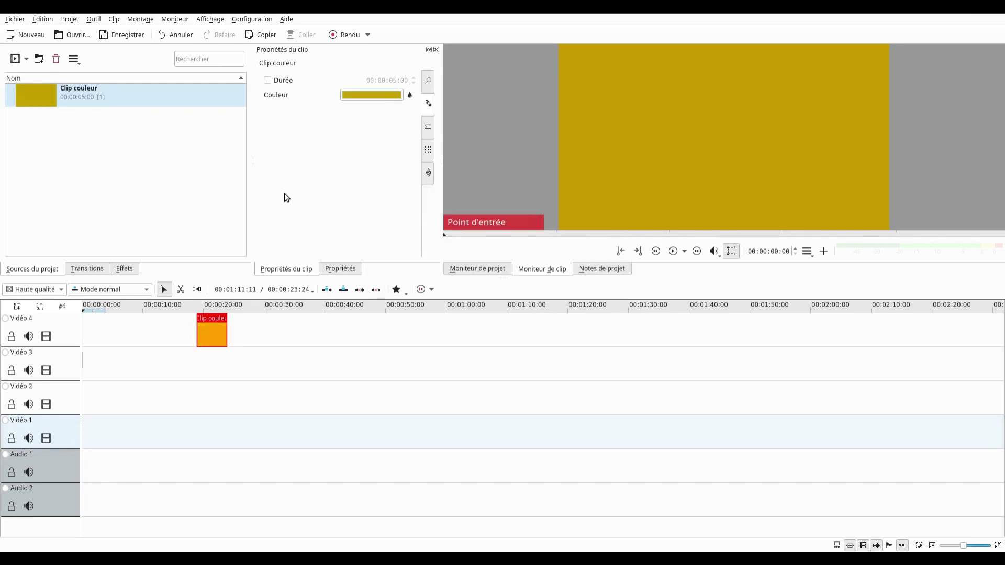
# Step: Sample the grey area beside the monitor image as the clip's colour, and extend the clip's end on Vidéo 4 to a duration of about 00:00:17:21
pyautogui.click(410, 95)
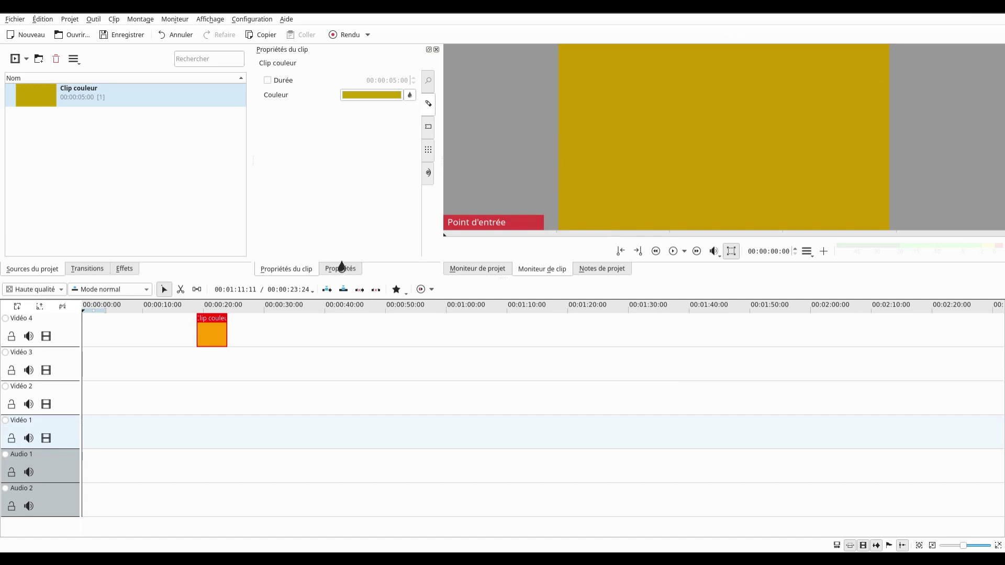
pyautogui.click(479, 159)
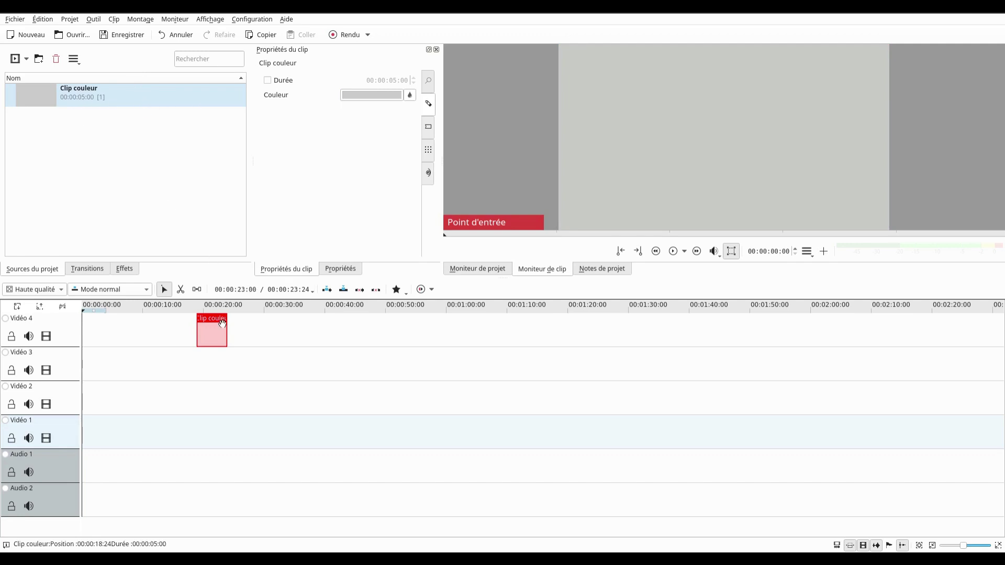
pyautogui.moveTo(226, 335); pyautogui.dragTo(305, 330)
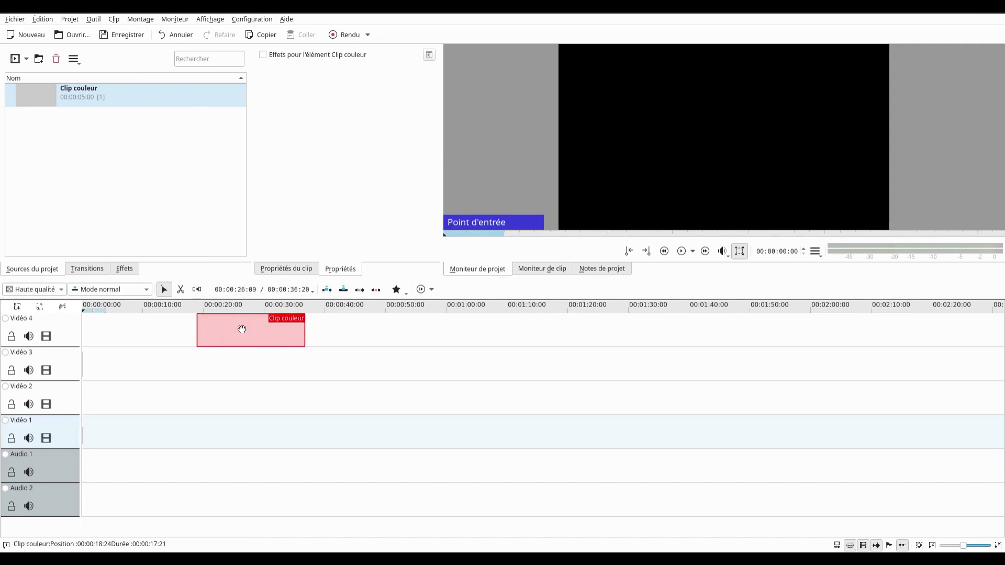
# Step: Start a new slideshow clip and choose the tuto3/square-factory folder as its image source
pyautogui.click(27, 62)
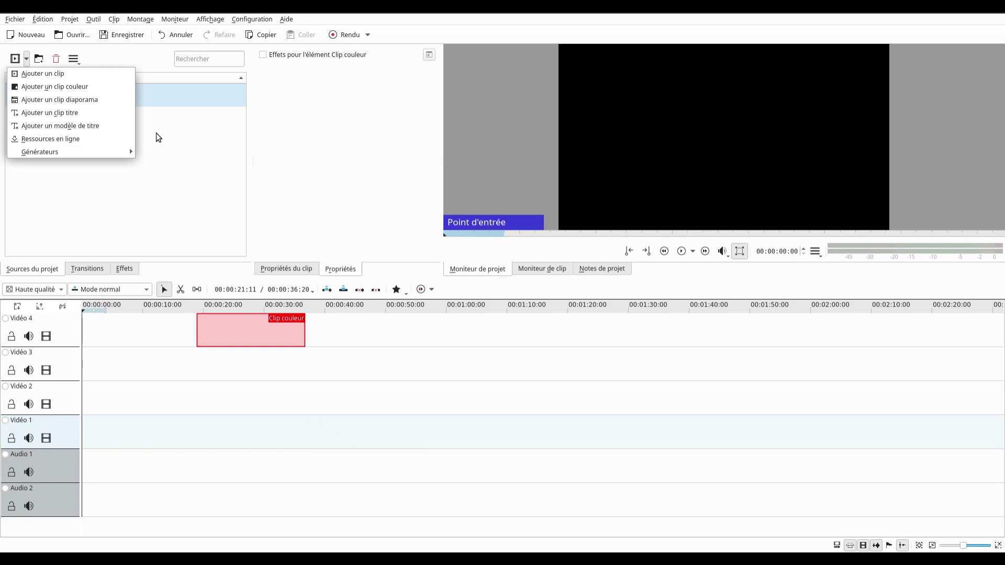
pyautogui.click(84, 99)
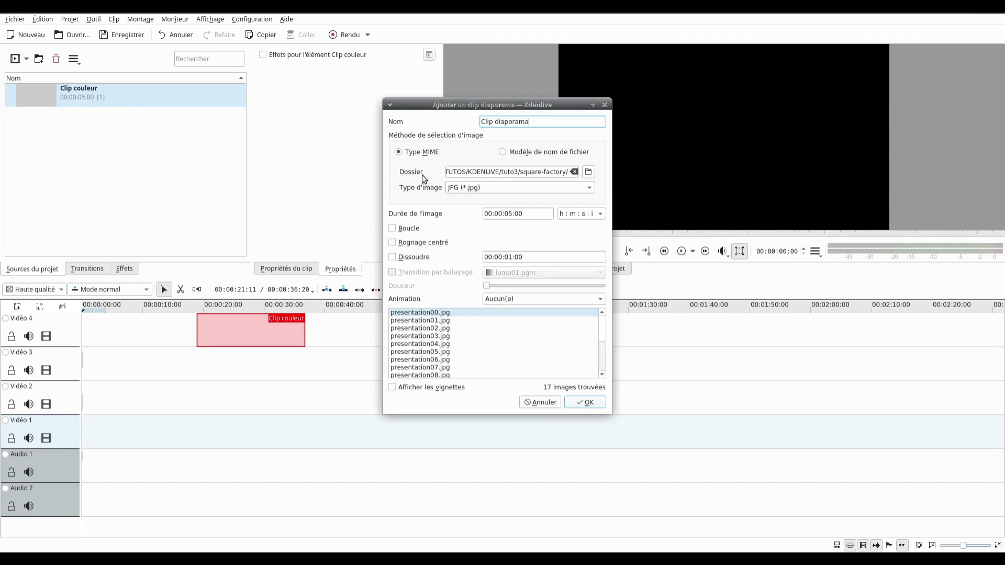
pyautogui.click(588, 172)
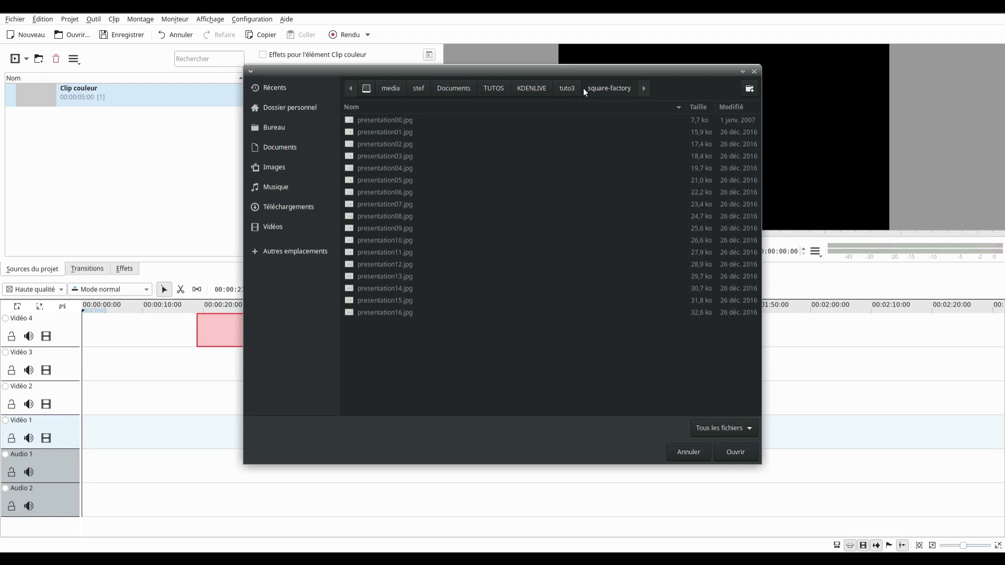
pyautogui.click(567, 90)
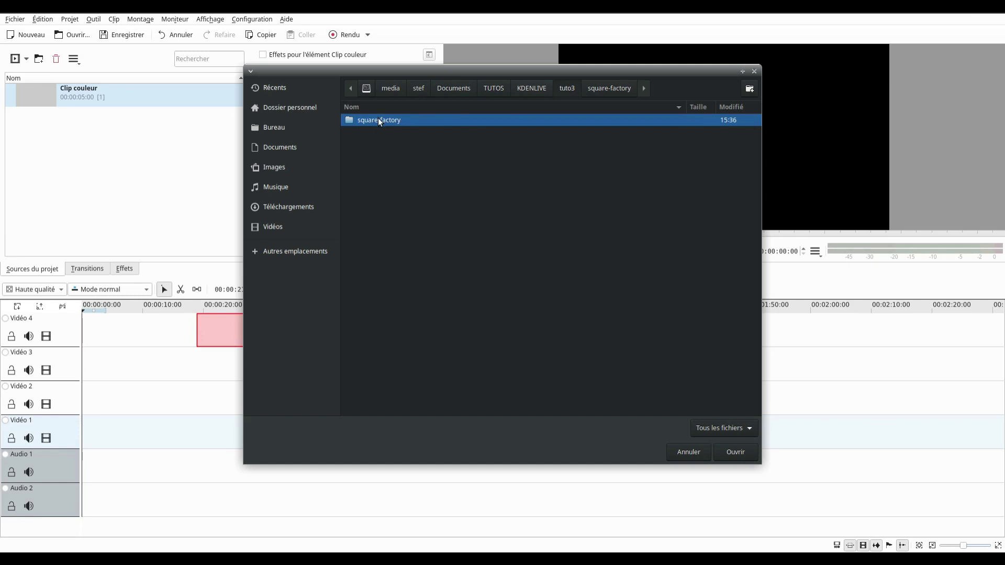
pyautogui.click(735, 452)
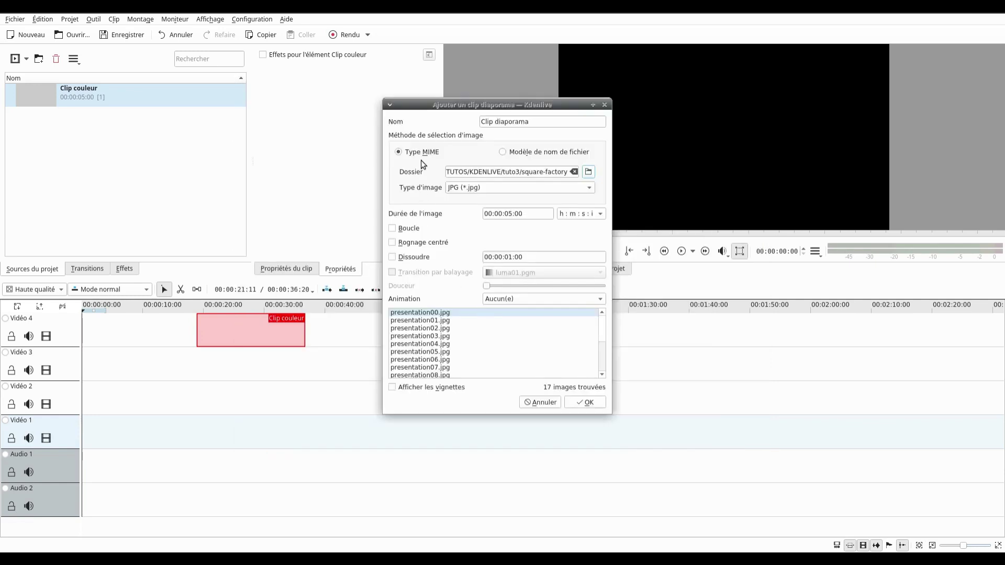
# Step: Review the found images, set the duration per image to 4 frames, and create the slideshow clip
pyautogui.scroll(-3, 482, 331)
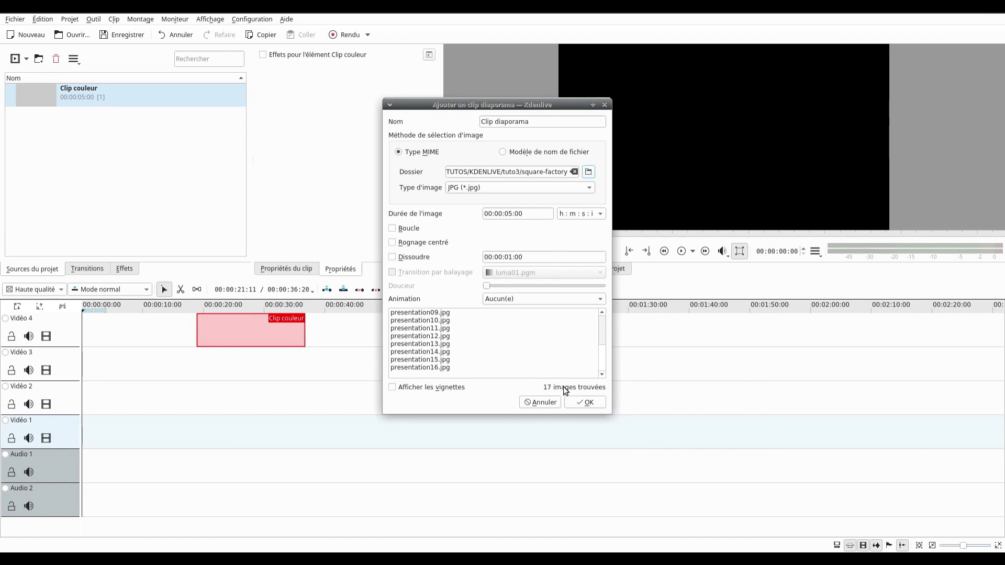
pyautogui.click(516, 214)
pyautogui.write('04')
pyautogui.click(584, 402)
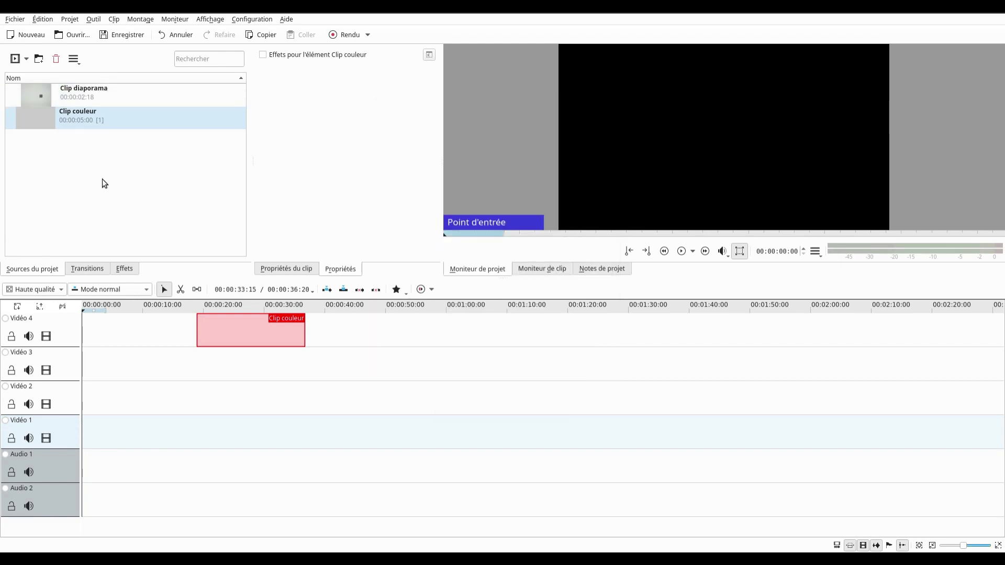
# Step: Place the slideshow clip on Vidéo 3 starting at the colour clip's end, and play the timeline from just before it
pyautogui.click(80, 97)
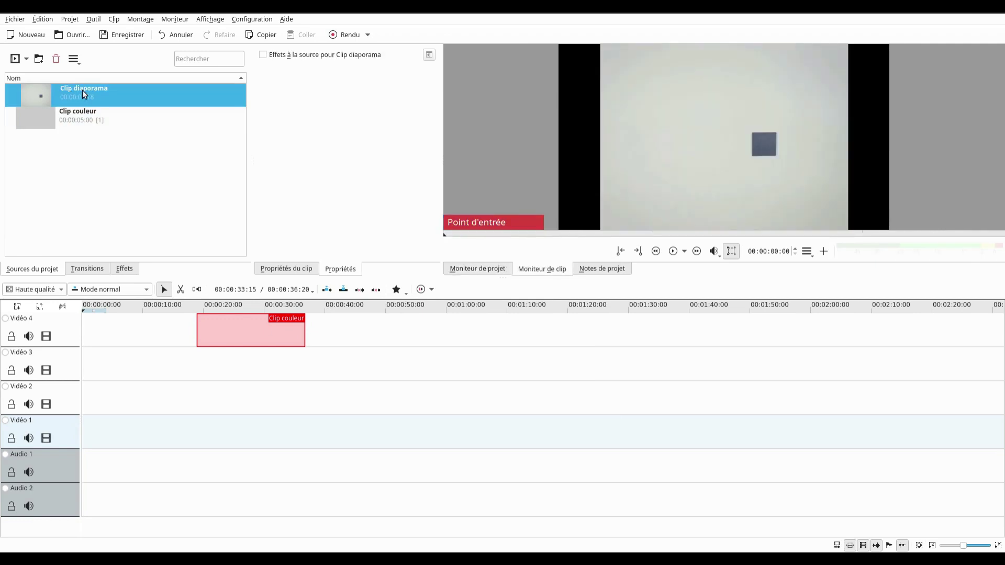
pyautogui.moveTo(83, 90); pyautogui.dragTo(306, 356)
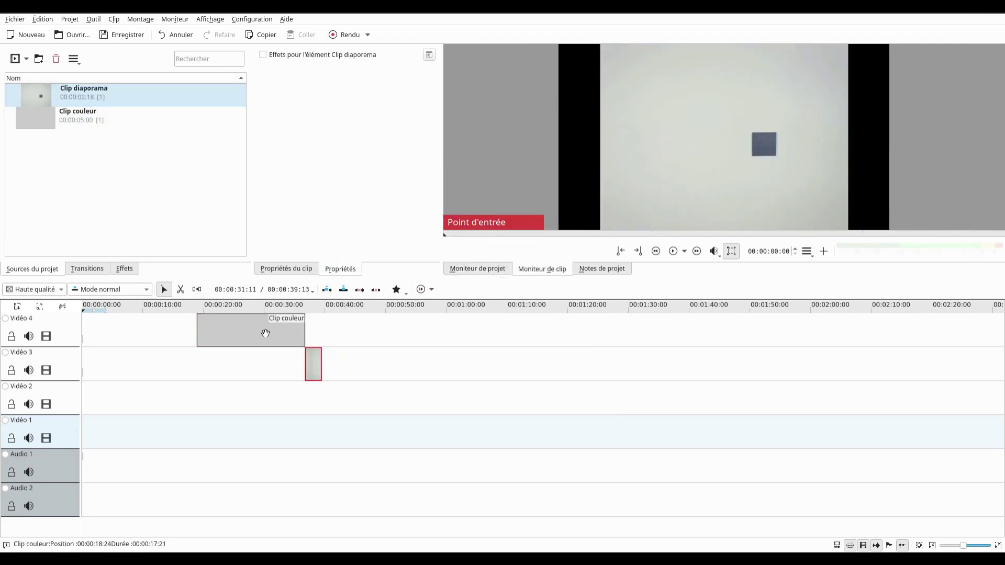
pyautogui.click(997, 545)
pyautogui.click(997, 545)
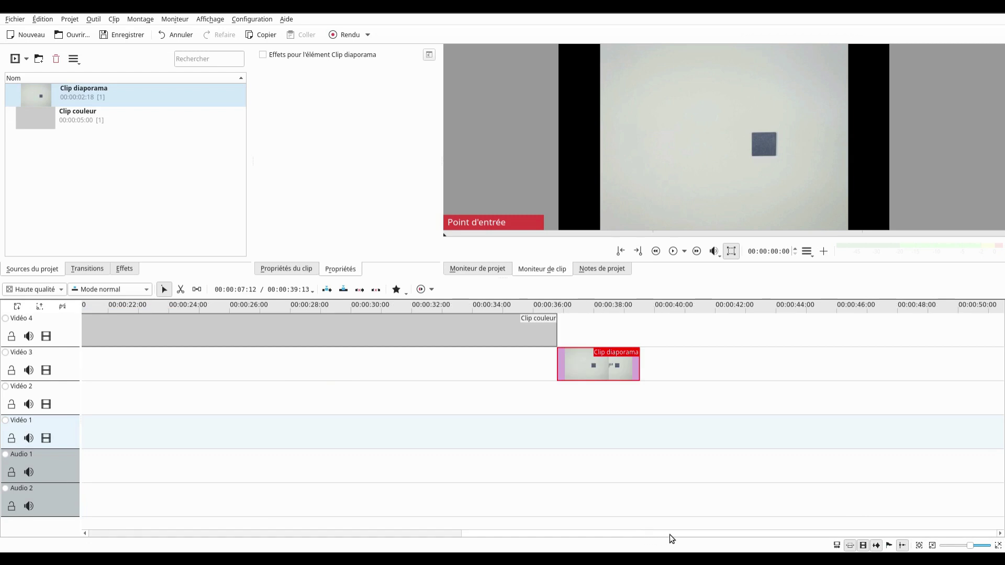
pyautogui.click(549, 307)
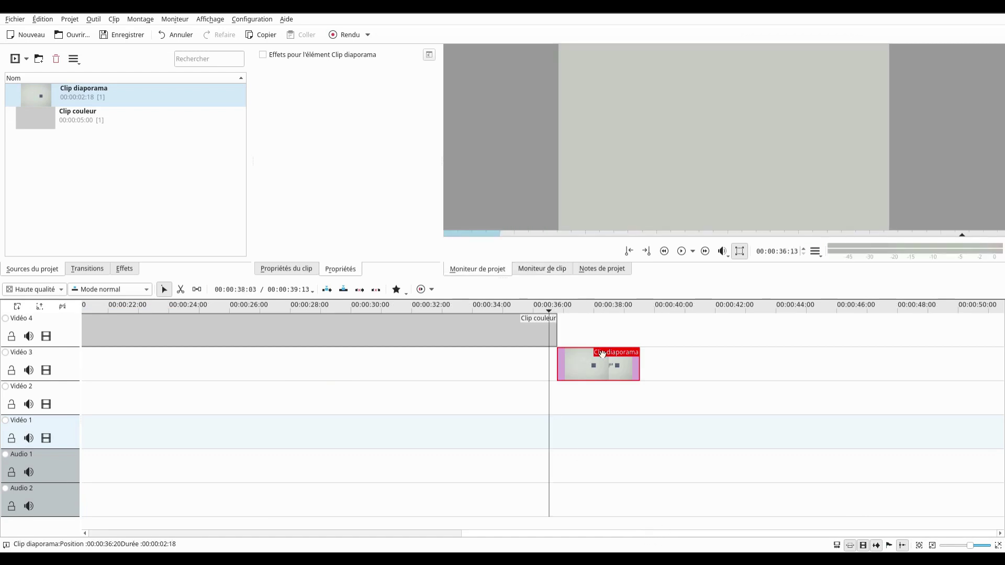
pyautogui.click(681, 251)
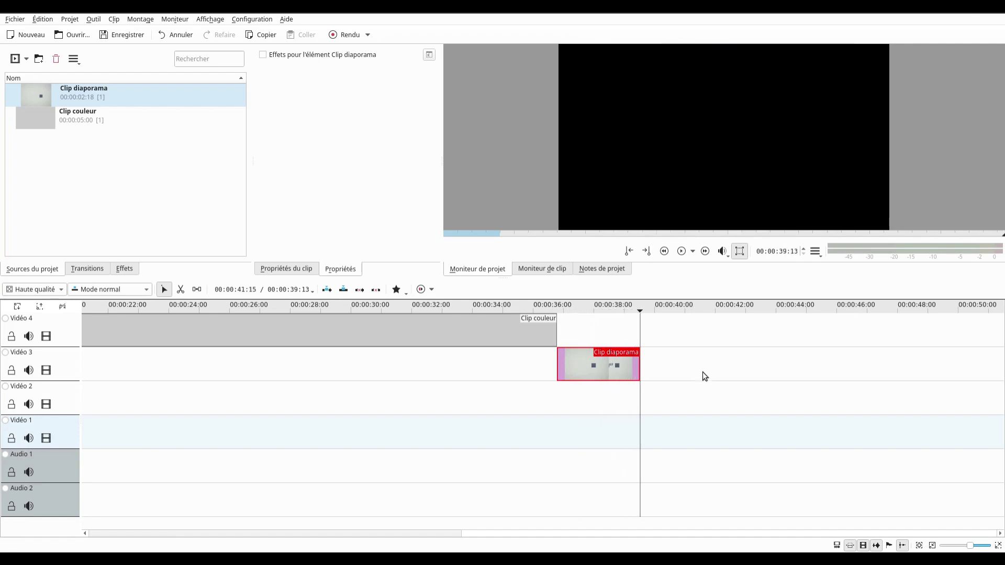
# Step: Lengthen the slideshow clip's duration per image through its clip properties so that the whole clip lasts 00:00:05:11
pyautogui.click(155, 96)
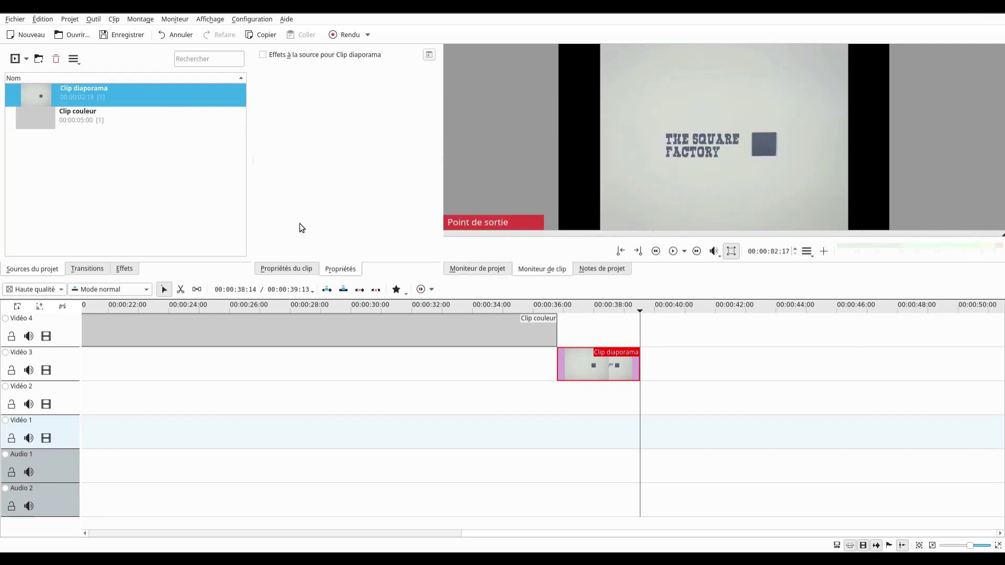
pyautogui.click(281, 269)
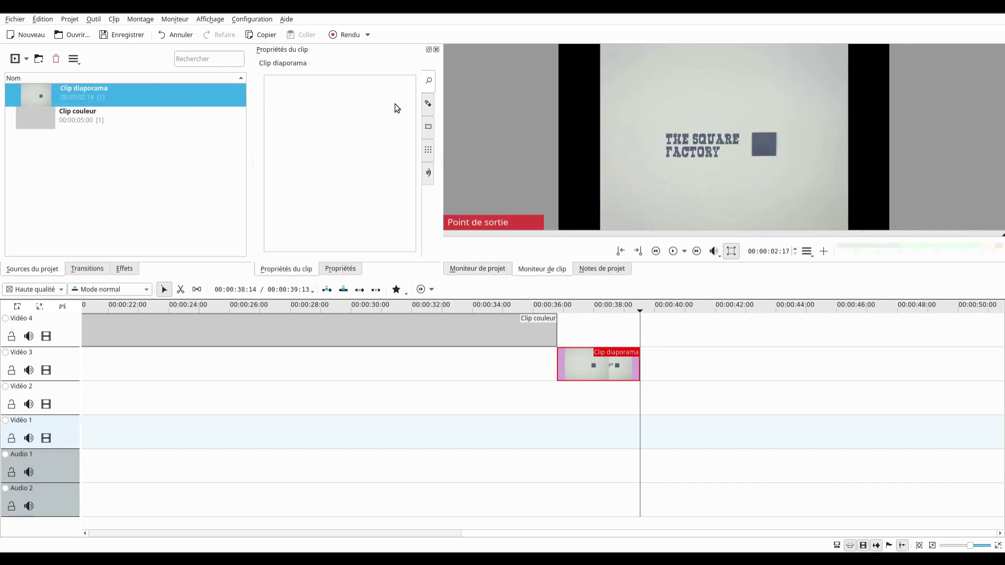
pyautogui.click(428, 104)
pyautogui.click(354, 81)
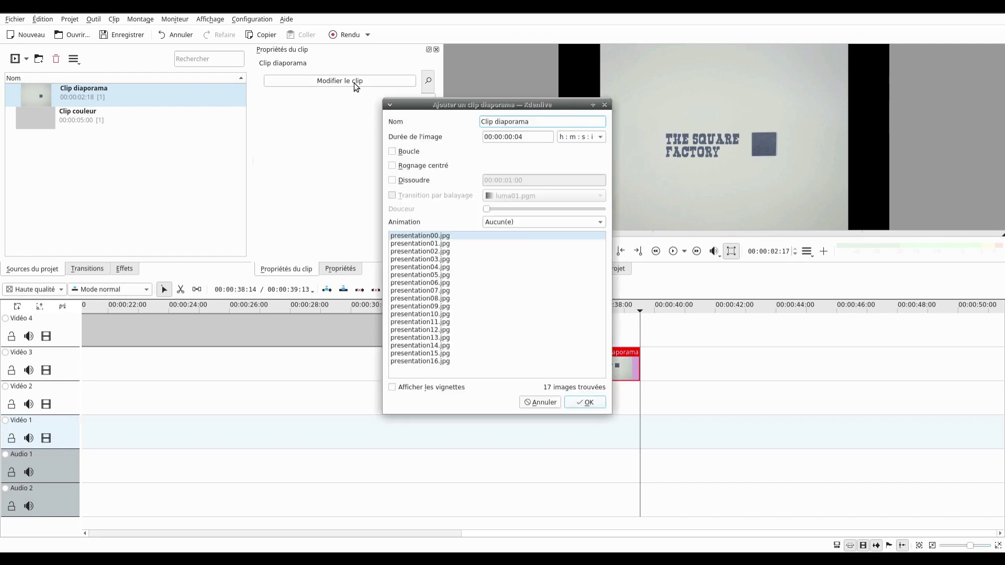
pyautogui.click(519, 137)
pyautogui.click(588, 403)
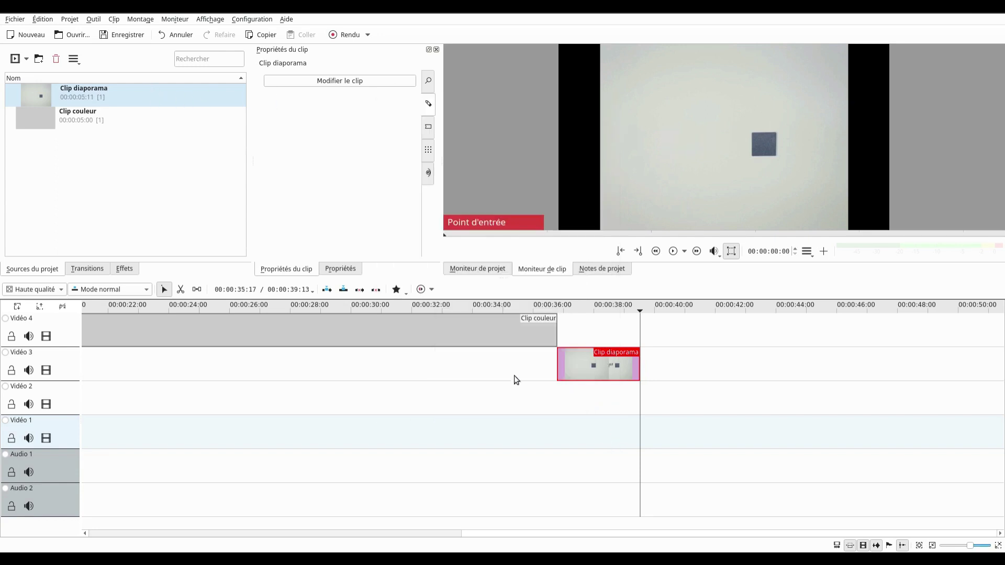
# Step: Place the edited slideshow clip on Vidéo 2 starting at 00:00:39:19, just after the first slideshow, and play it in the project monitor
pyautogui.click(63, 96)
pyautogui.moveTo(63, 95); pyautogui.dragTo(564, 393)
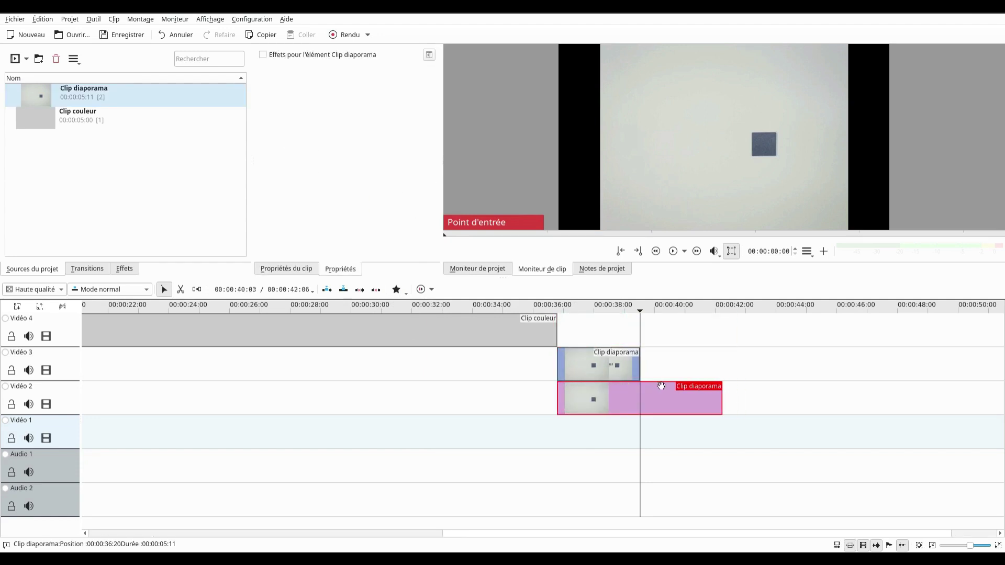
pyautogui.moveTo(690, 400); pyautogui.dragTo(780, 400)
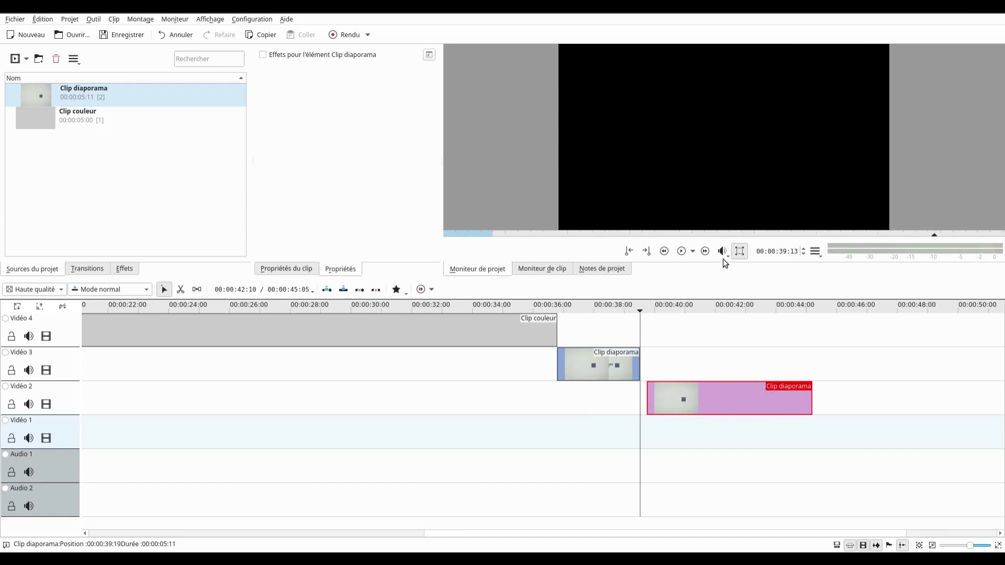
pyautogui.click(681, 251)
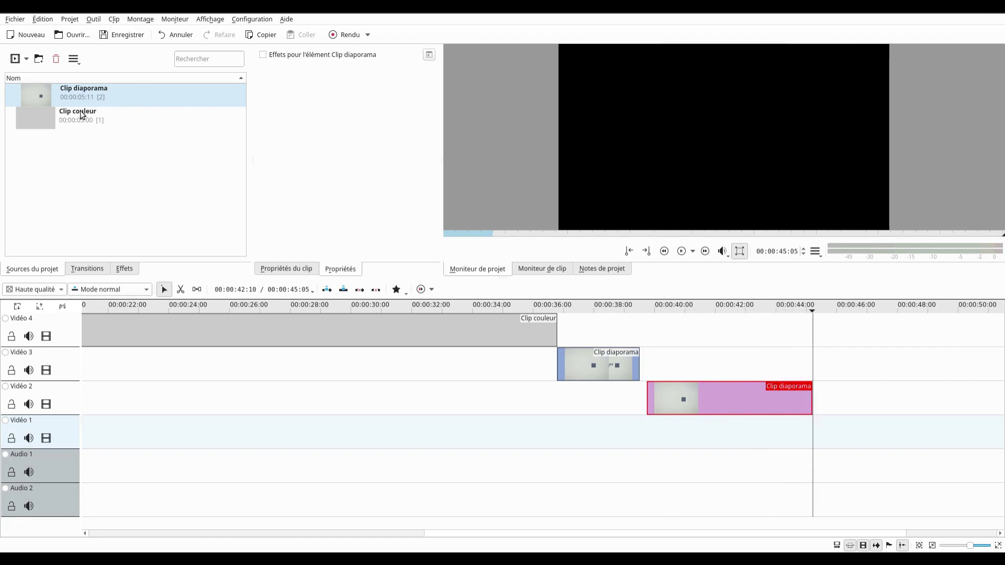
# Step: Search the online resources for "dog" in the Freesound audio library
pyautogui.click(26, 61)
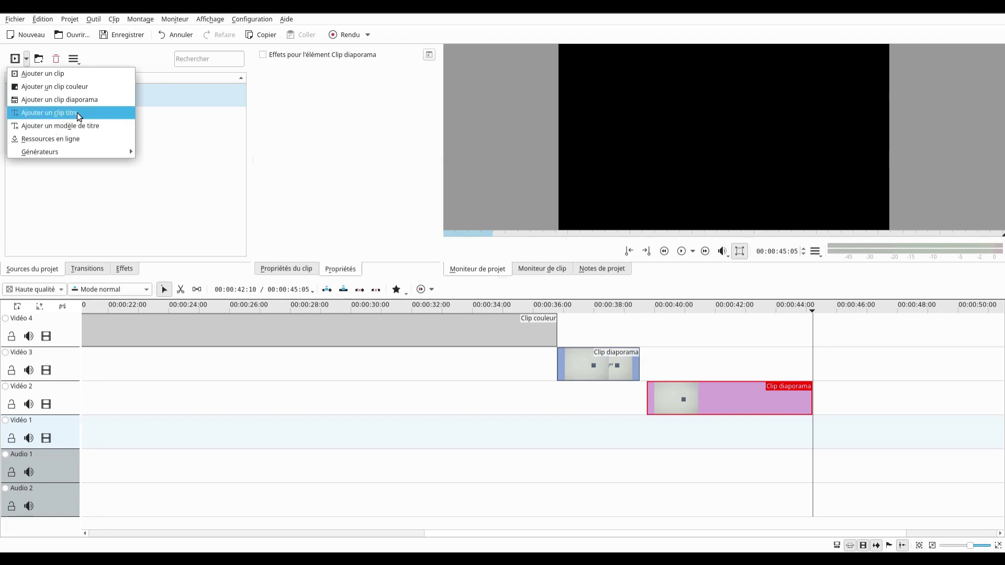
pyautogui.click(91, 141)
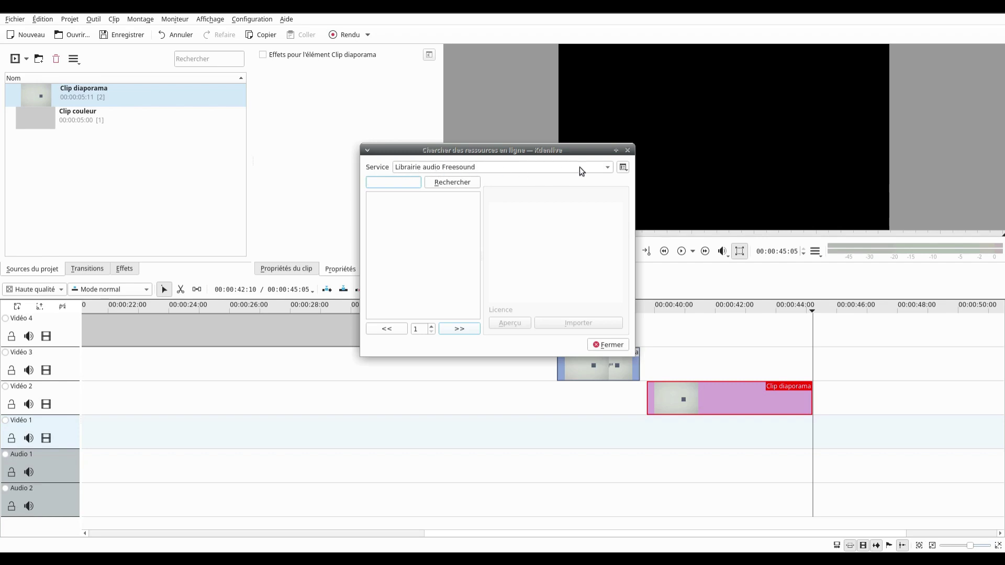
pyautogui.click(607, 169)
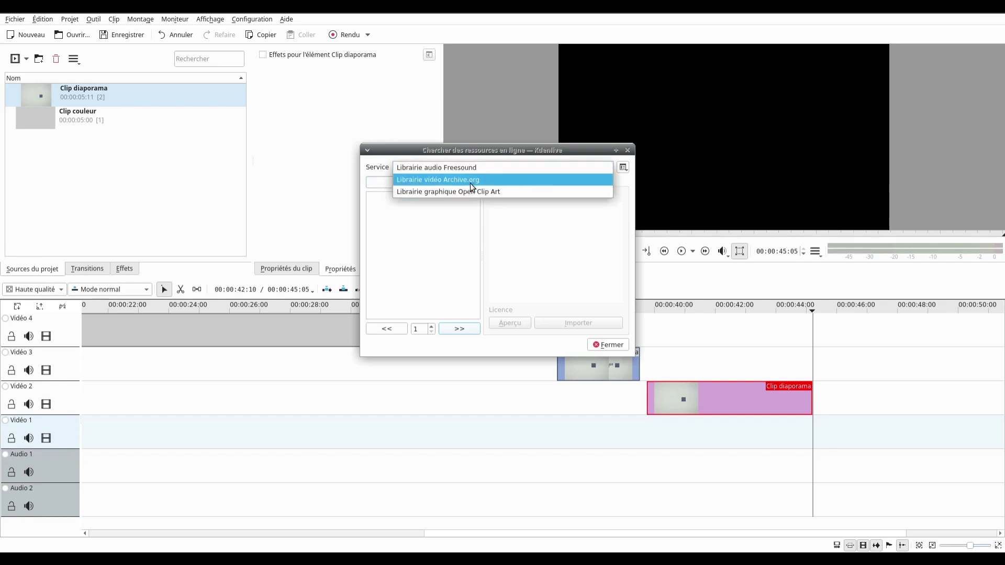
pyautogui.click(475, 167)
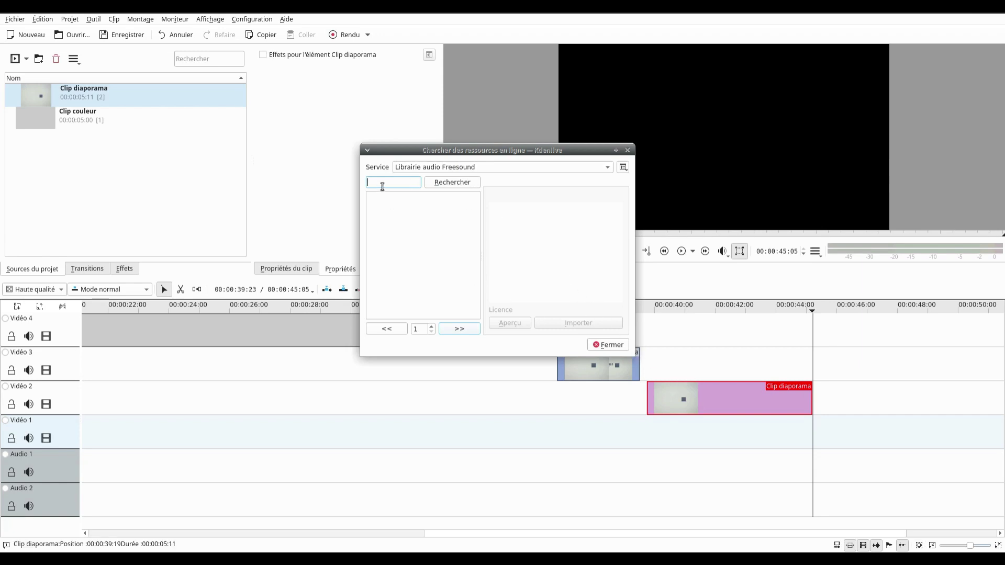
pyautogui.write('dog')
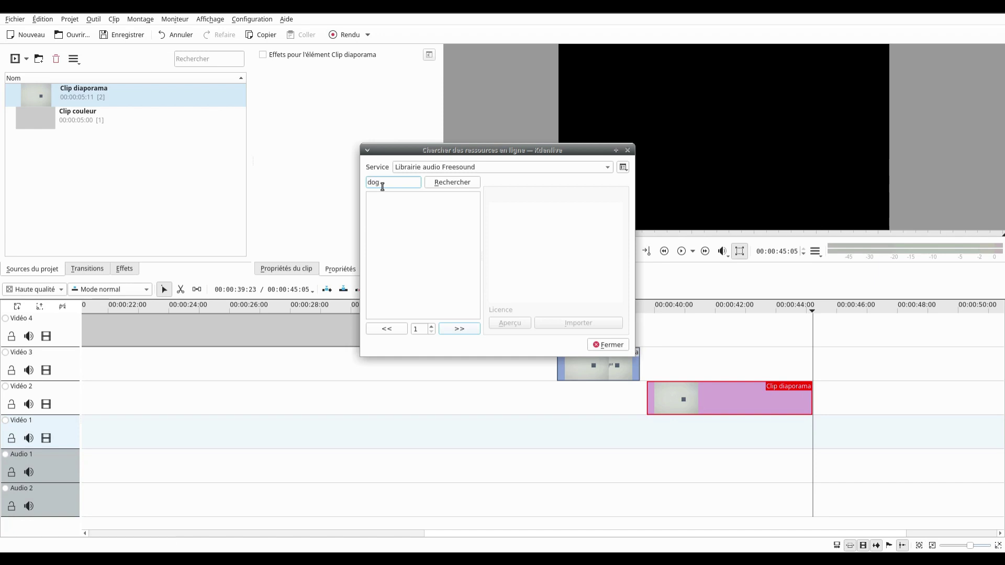
pyautogui.click(443, 185)
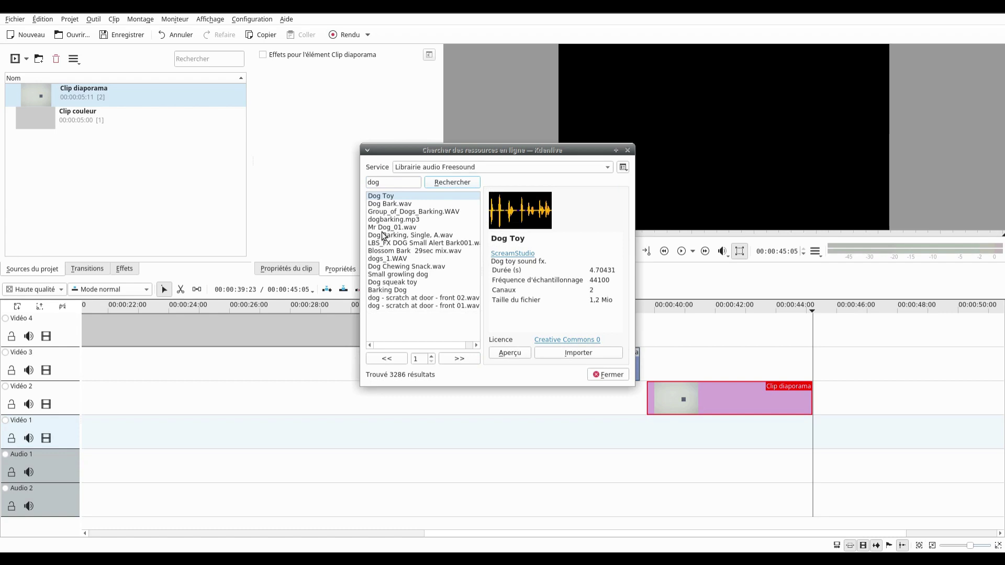
# Step: Preview the sound Dog Bark.wav, stop playback, and close the online resources search without importing anything
pyautogui.click(385, 205)
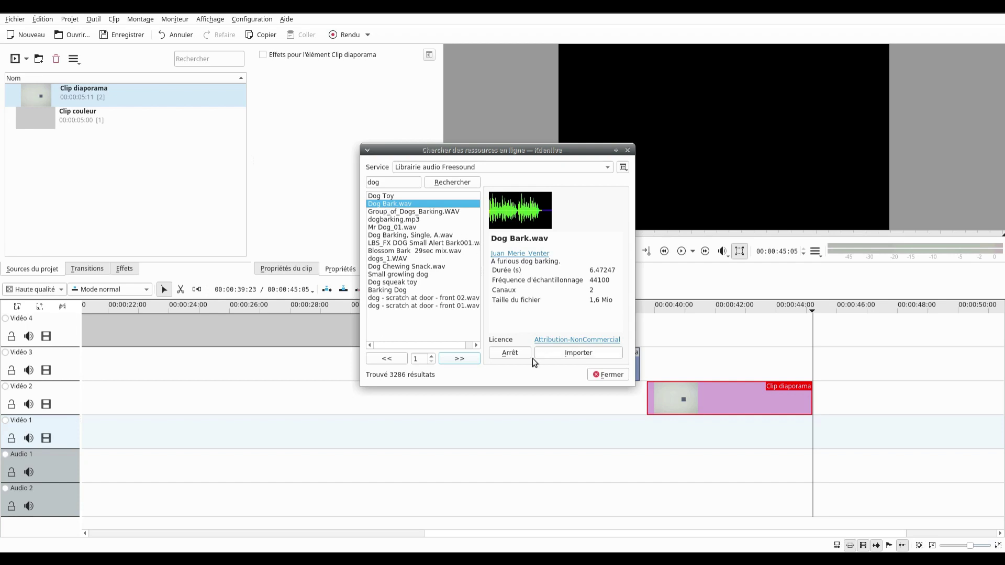
pyautogui.click(513, 354)
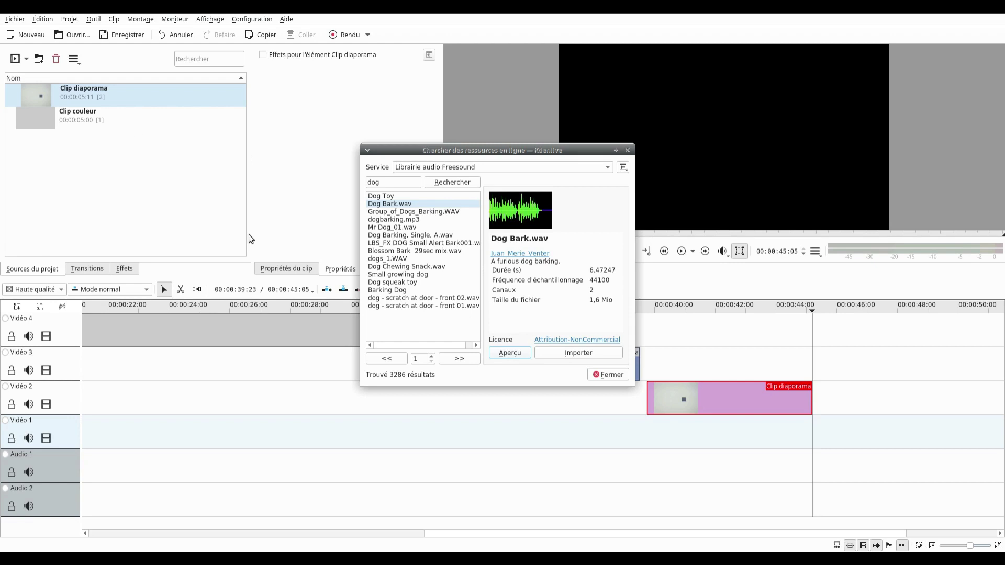
pyautogui.click(607, 375)
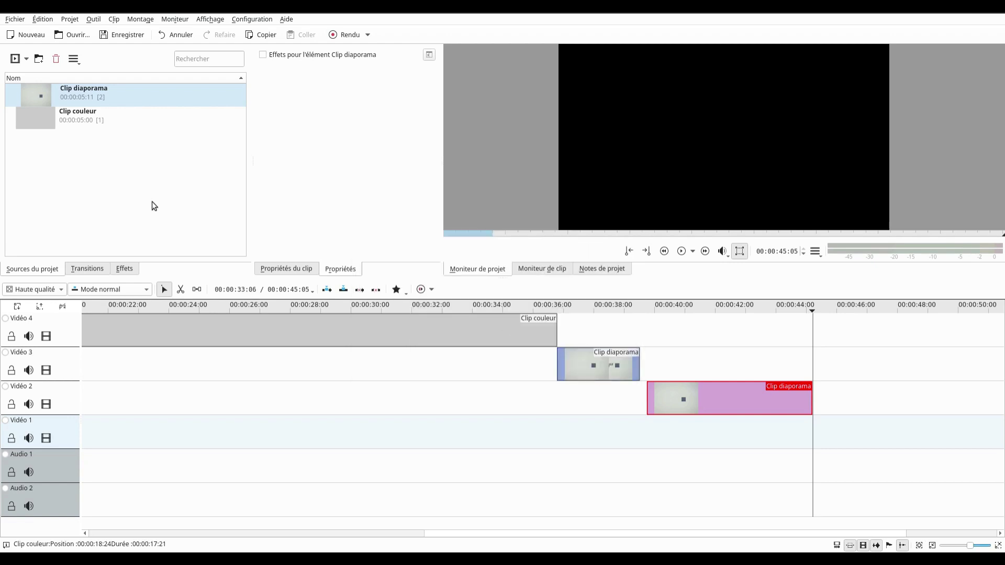
# Step: Start a Counter generator clip with a duration of 00:00:05:00 and the sound set to 1kHz beep each second
pyautogui.click(26, 59)
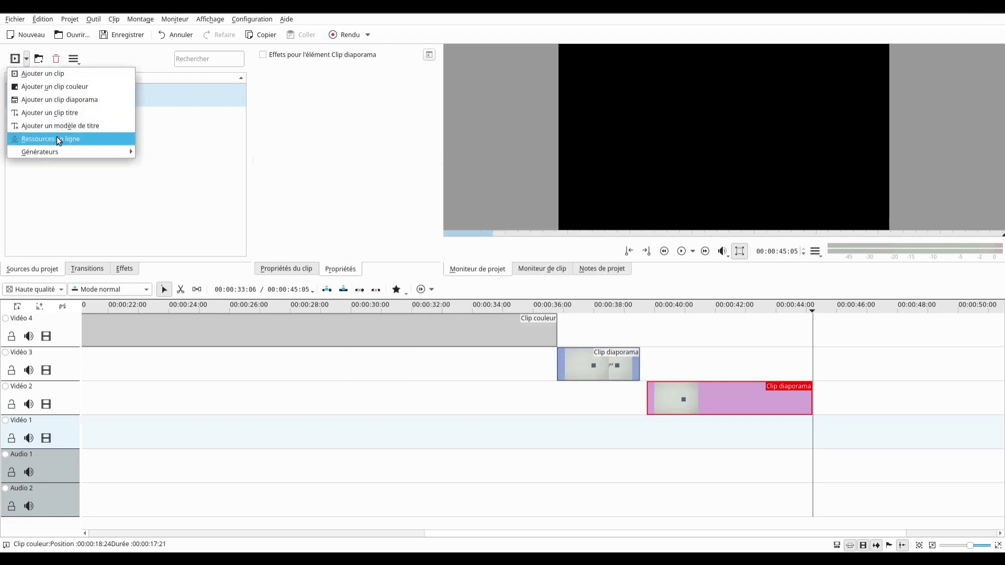
pyautogui.moveTo(64, 151)
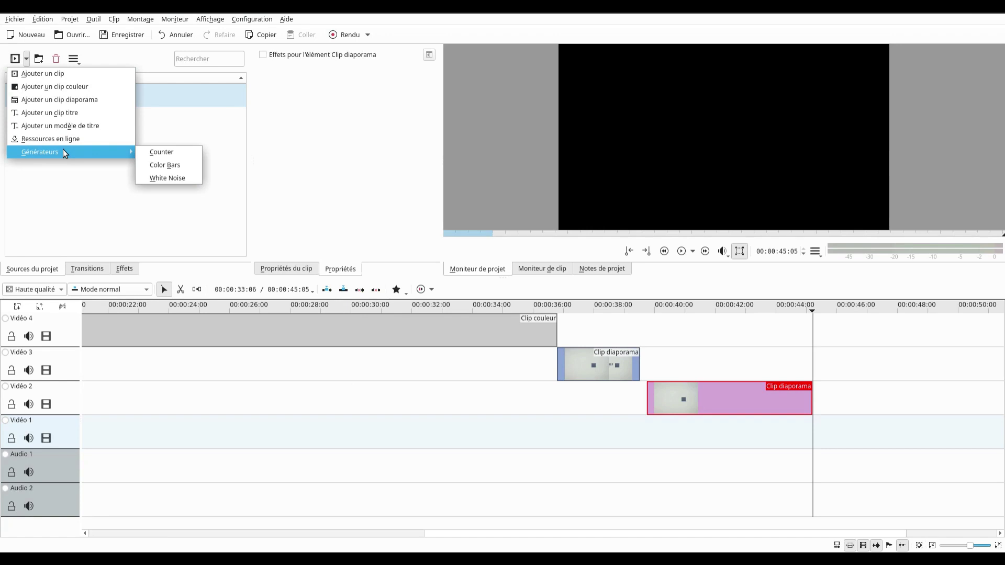
pyautogui.click(162, 151)
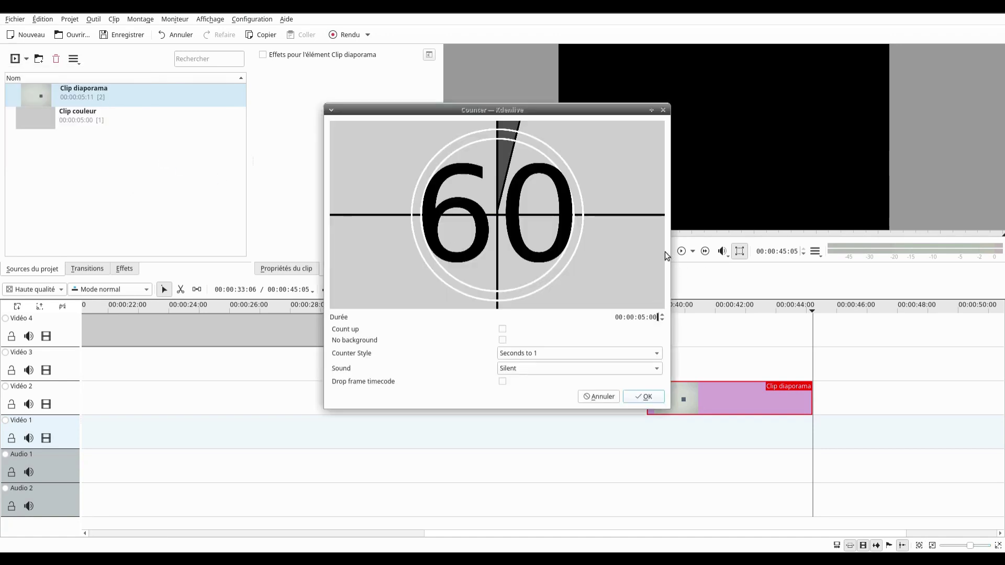
pyautogui.click(638, 317)
pyautogui.click(659, 369)
pyautogui.click(656, 366)
pyautogui.click(656, 365)
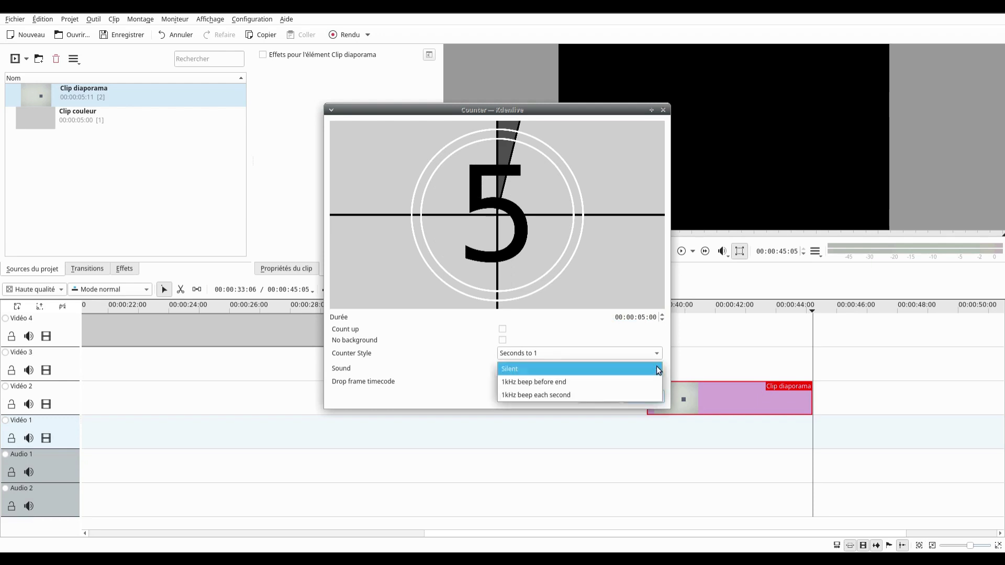
pyautogui.click(633, 393)
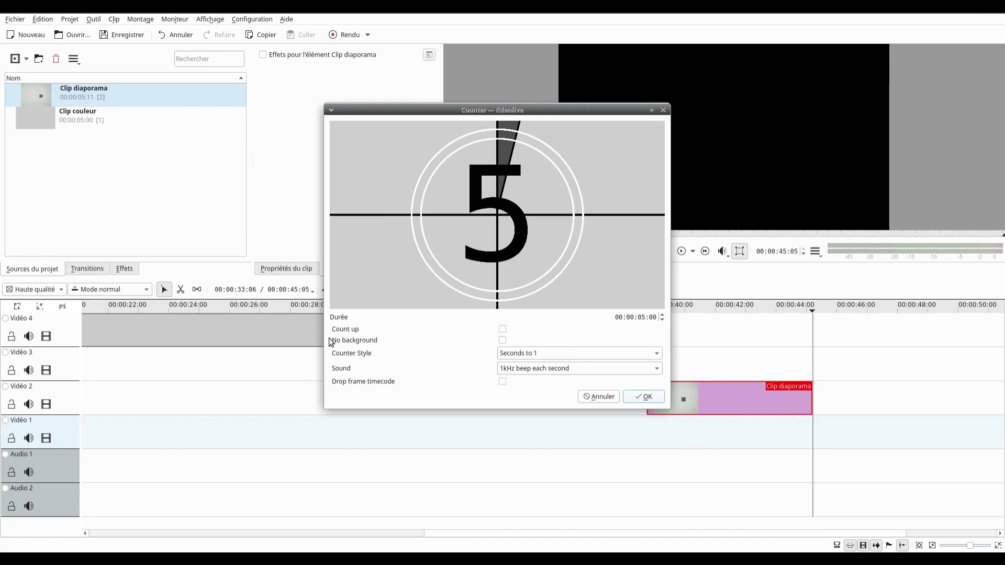
# Step: Enable No background for the counter and save the generated clip as compteur in the tuto3 folder
pyautogui.click(503, 341)
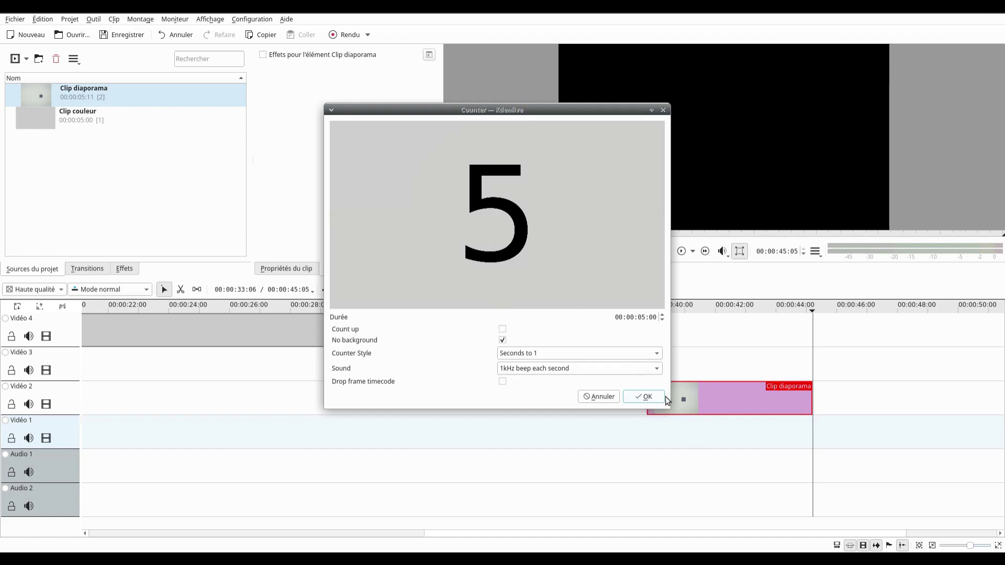
pyautogui.click(647, 398)
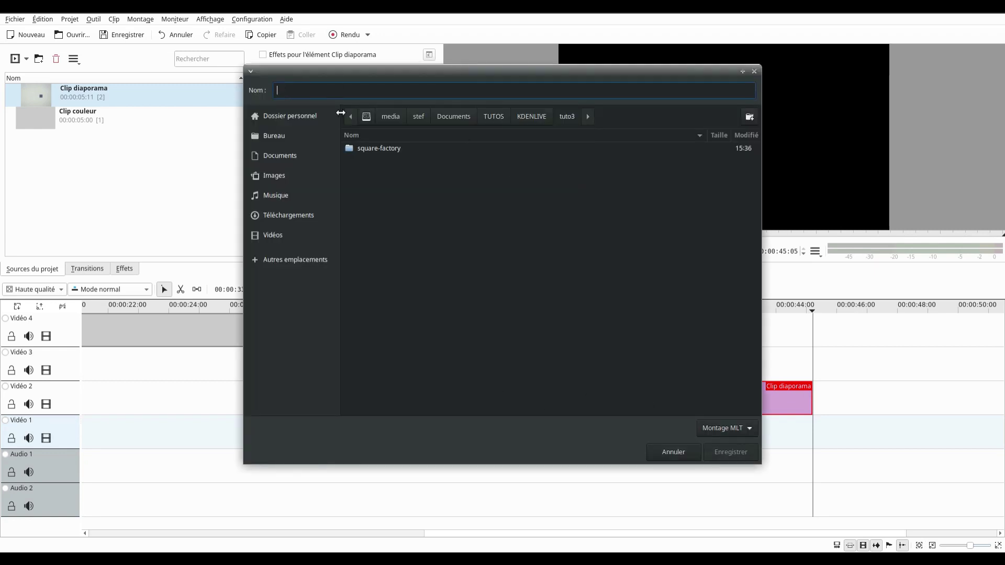
pyautogui.write('compteur')
pyautogui.click(730, 449)
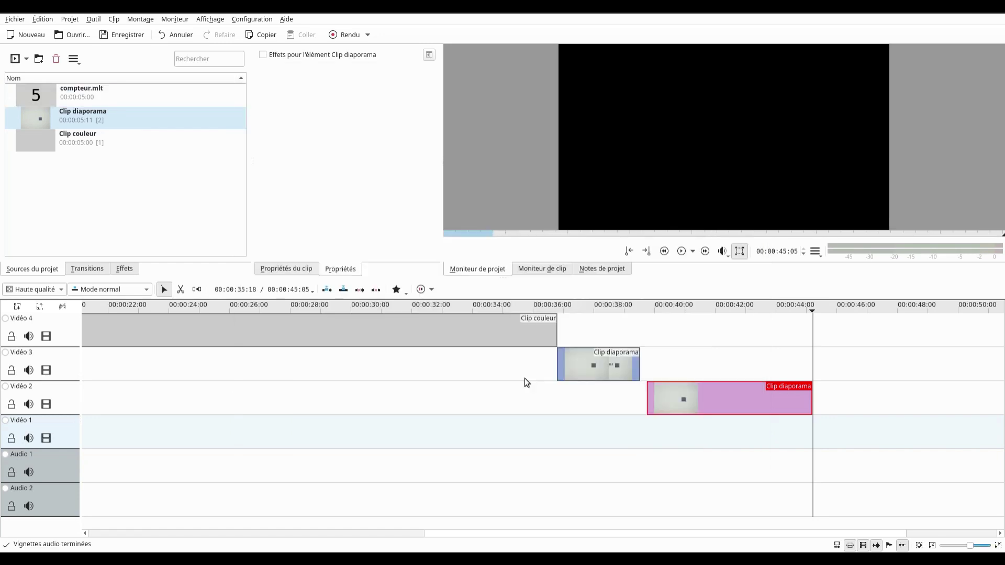
# Step: Place compteur.mlt on Vidéo 4 starting at 00:00:45:12 and play the source clip in the clip monitor
pyautogui.click(84, 96)
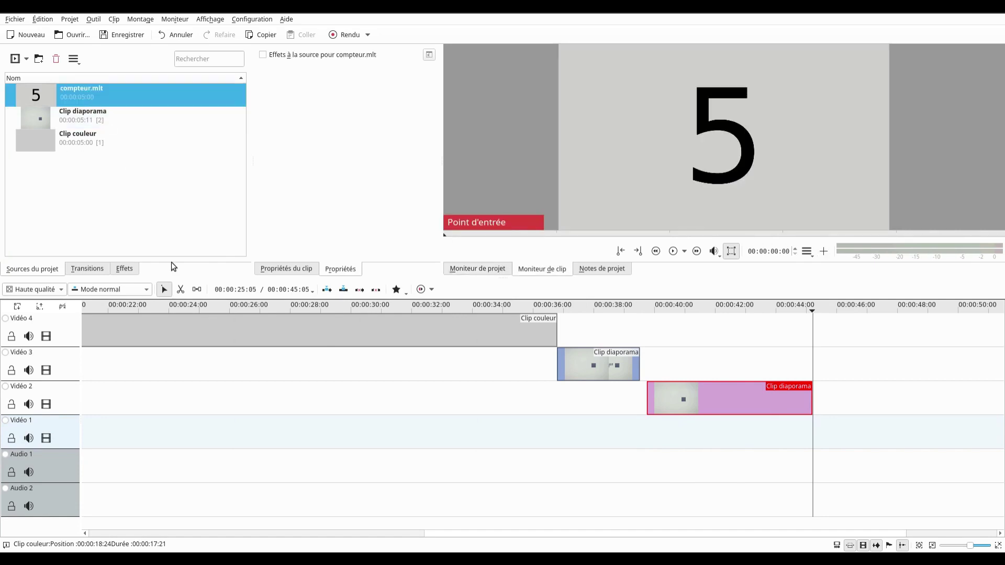
pyautogui.moveTo(133, 103); pyautogui.dragTo(823, 335)
pyautogui.click(672, 252)
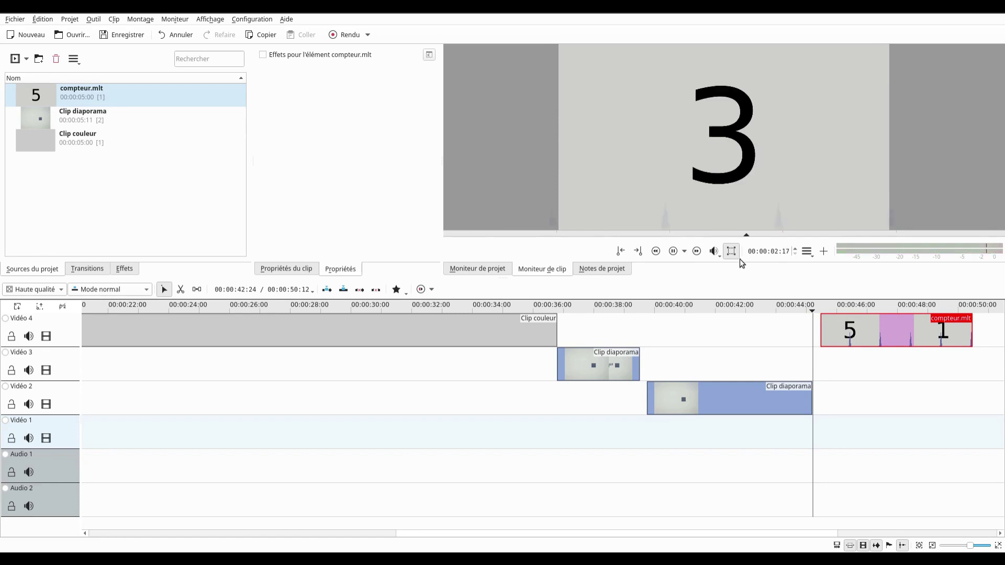
pyautogui.click(714, 254)
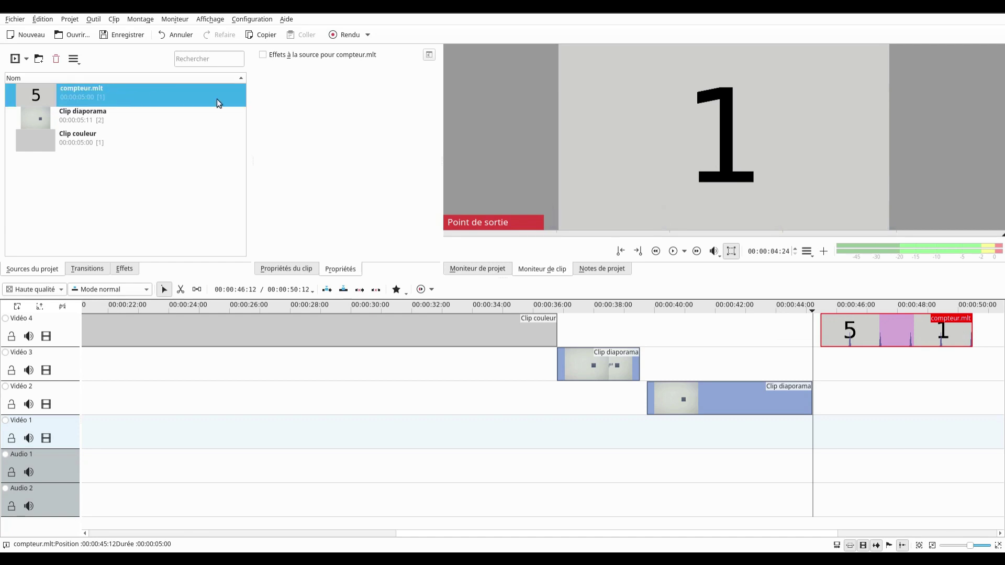
# Step: Check the clip properties of compteur.mlt for file information and editable settings
pyautogui.click(278, 268)
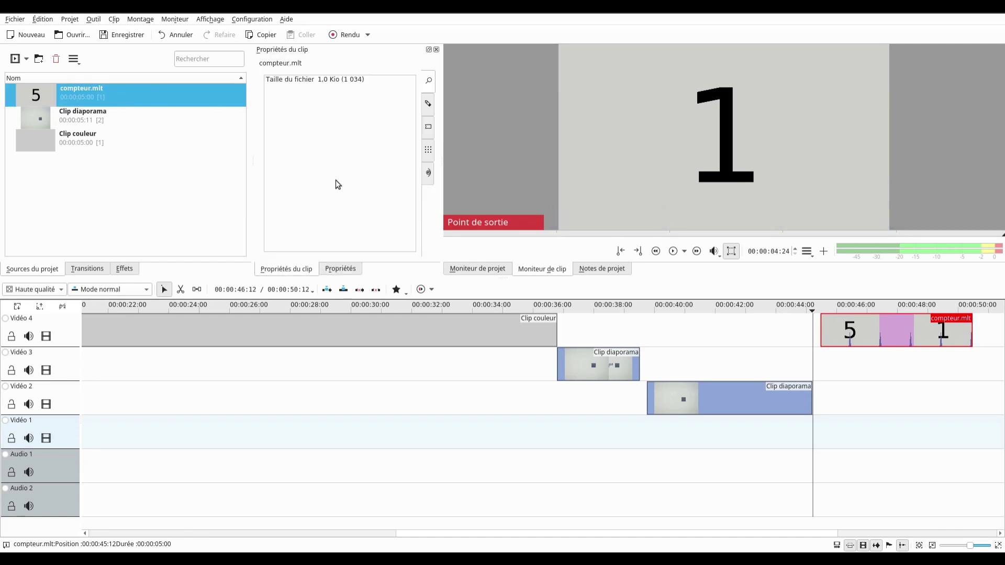
pyautogui.click(428, 103)
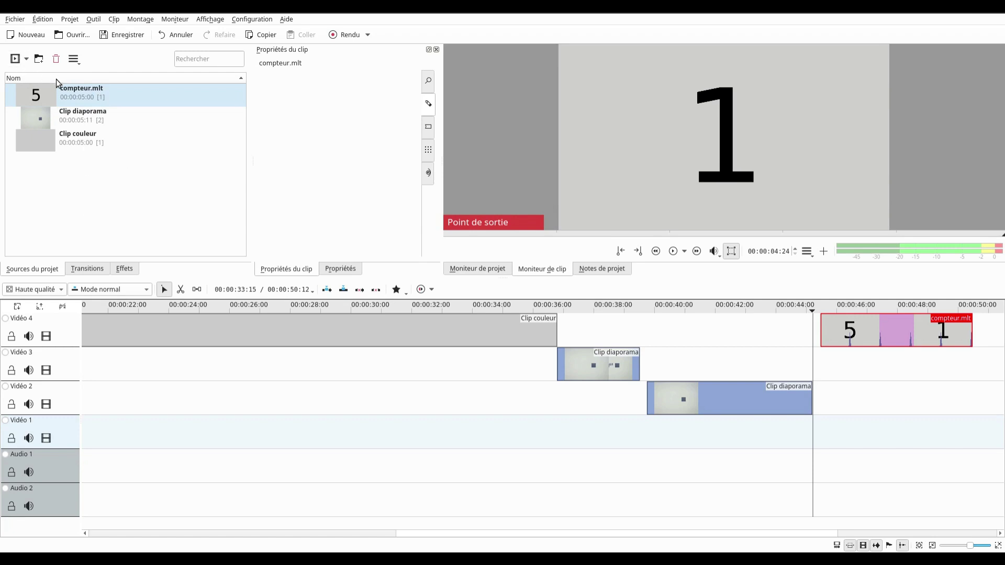
# Step: Configure a Color Bars generator clip with the Philips PM5544 bar type and a duration of 00:00:05:00, but cancel its file saving
pyautogui.click(26, 59)
pyautogui.moveTo(41, 155)
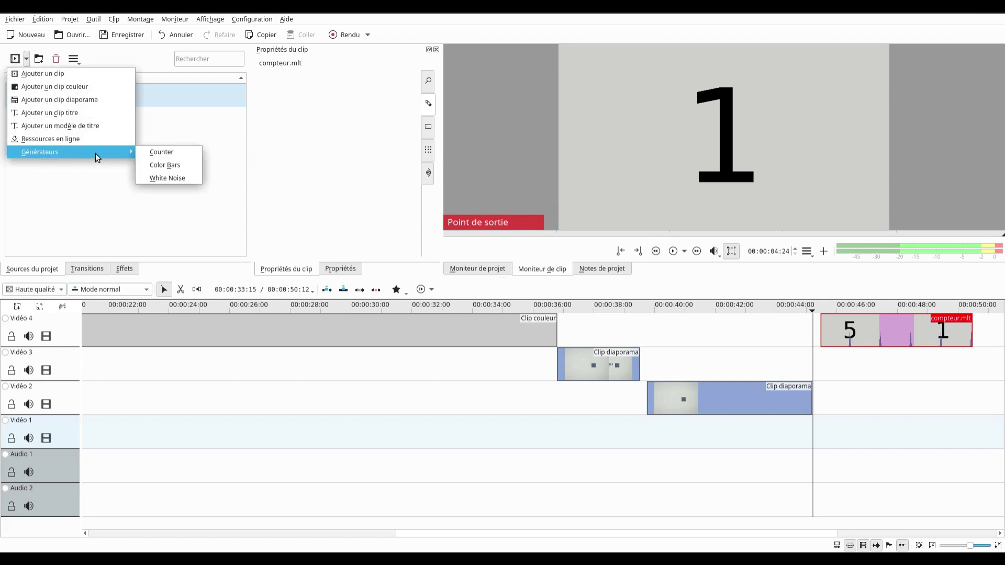
pyautogui.click(159, 165)
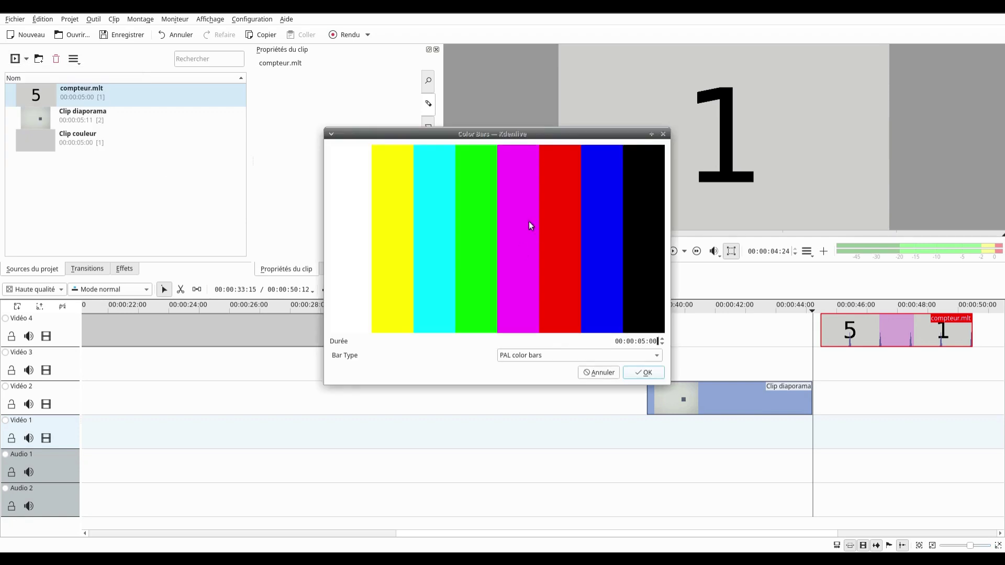
pyautogui.click(658, 356)
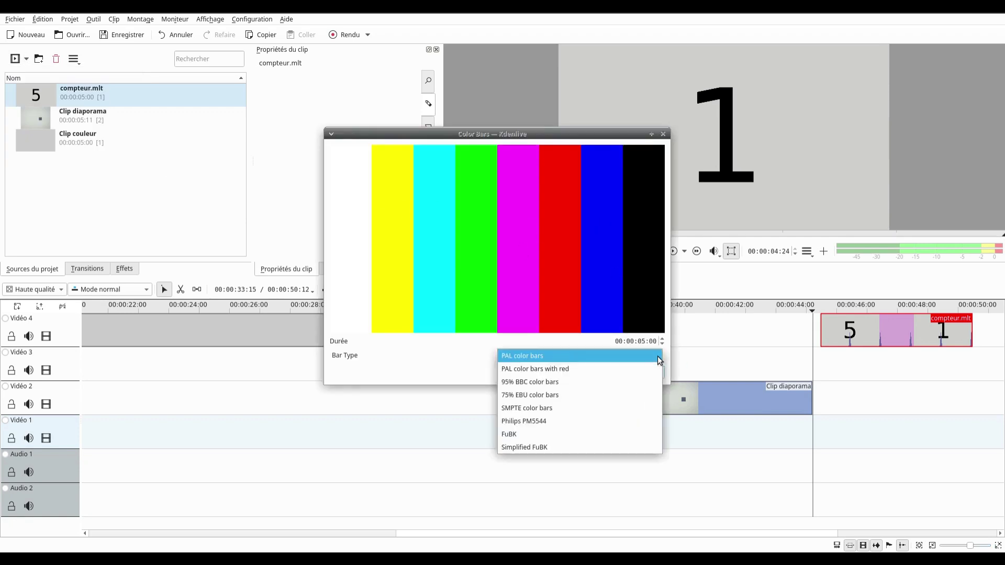
pyautogui.click(548, 421)
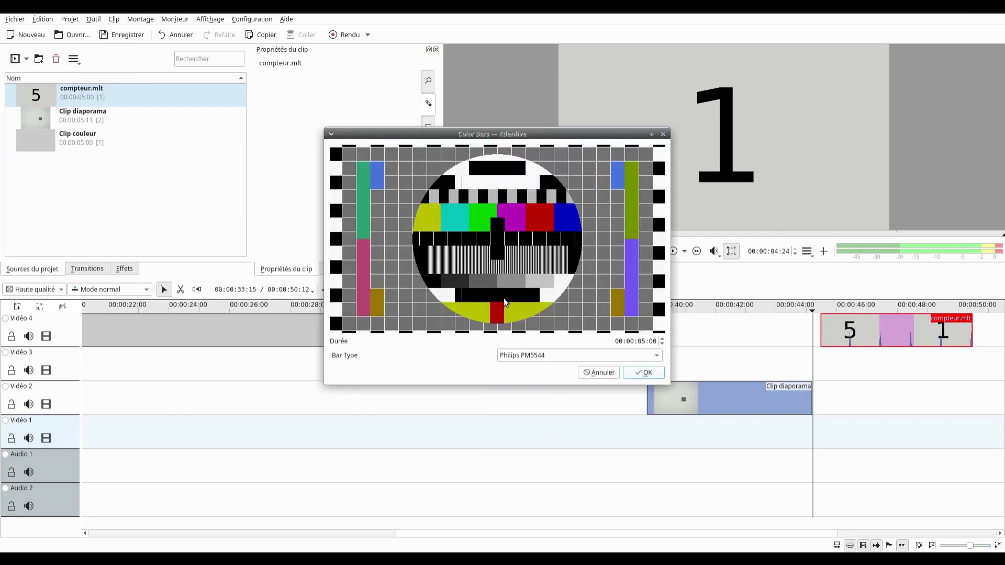
pyautogui.click(643, 373)
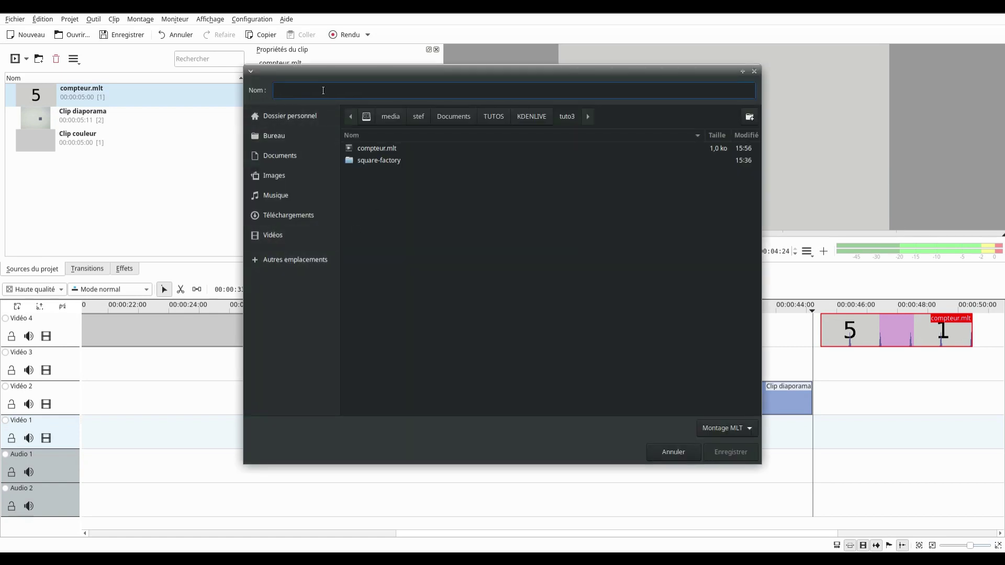
pyautogui.click(675, 452)
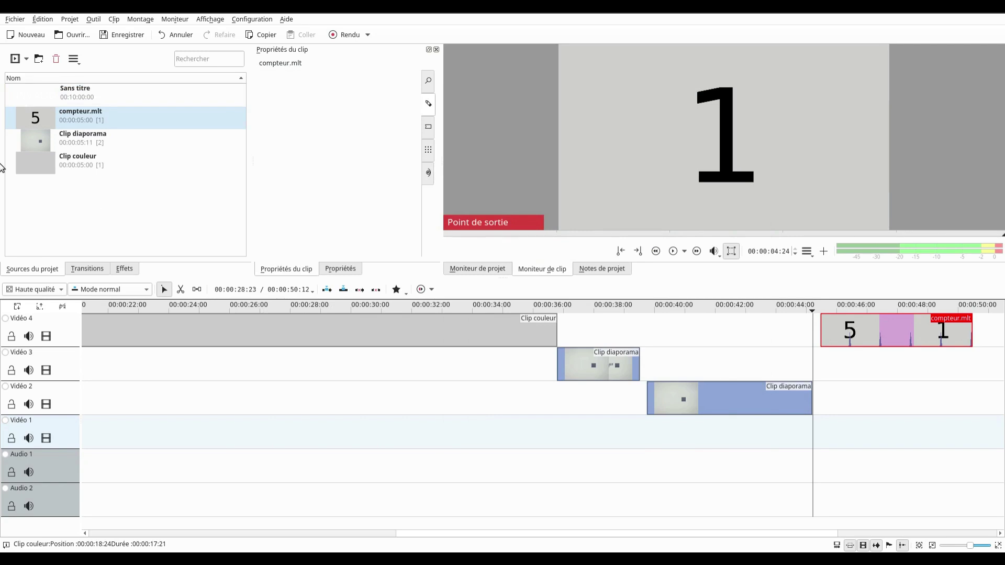
# Step: Preview the White Noise generator and its duration setting, and close it without creating a clip
pyautogui.click(26, 58)
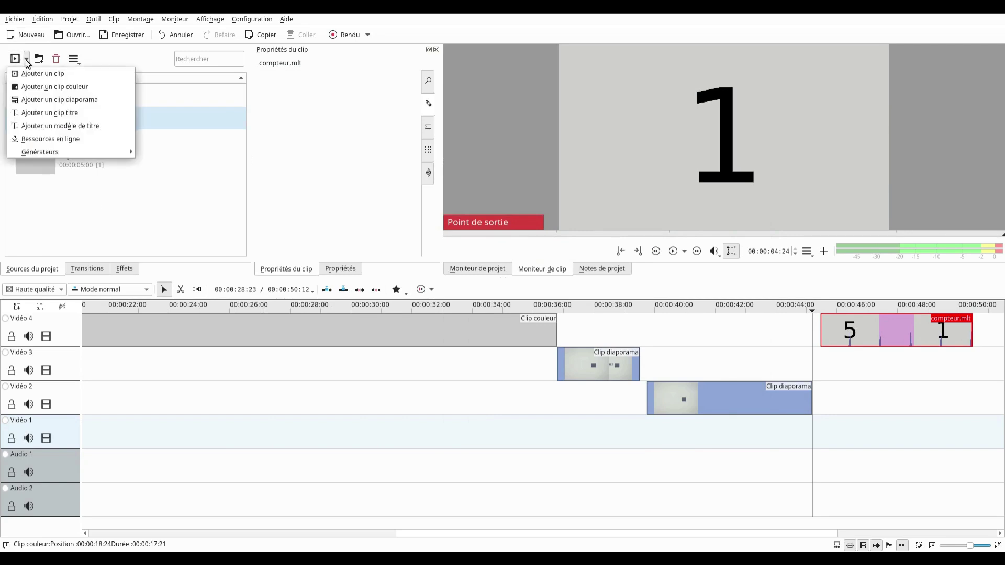
pyautogui.moveTo(38, 154)
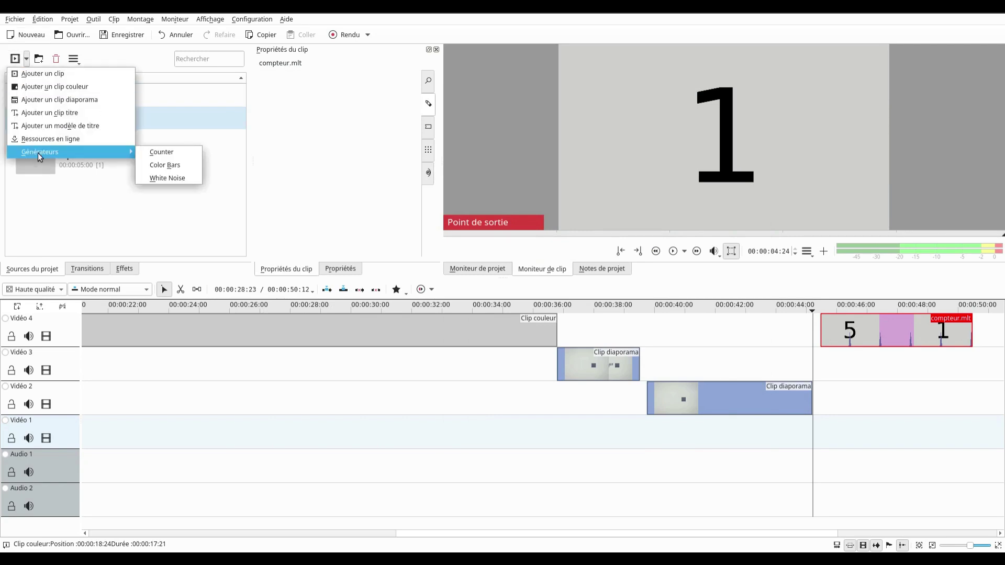
pyautogui.click(197, 177)
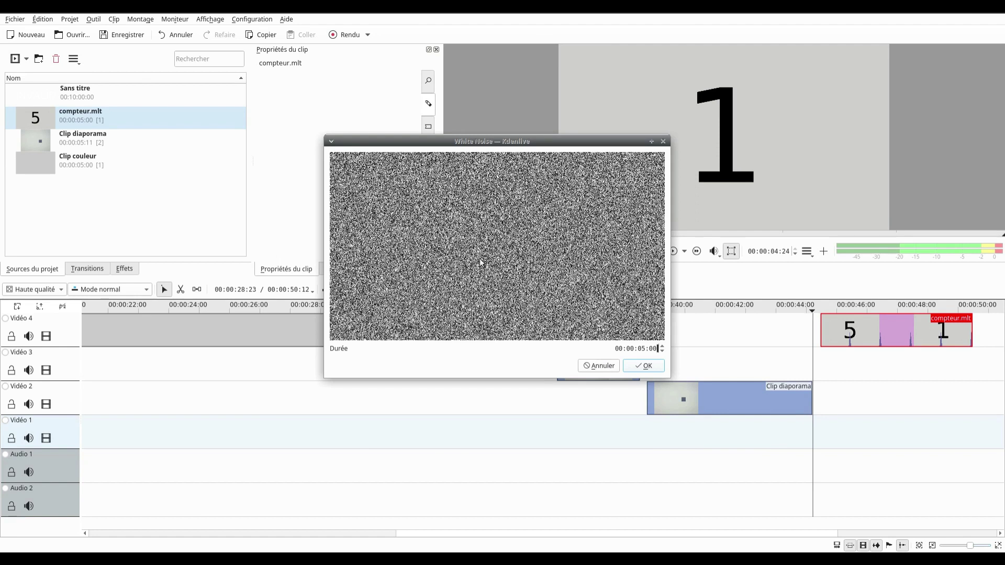
pyautogui.moveTo(465, 139); pyautogui.dragTo(414, 145)
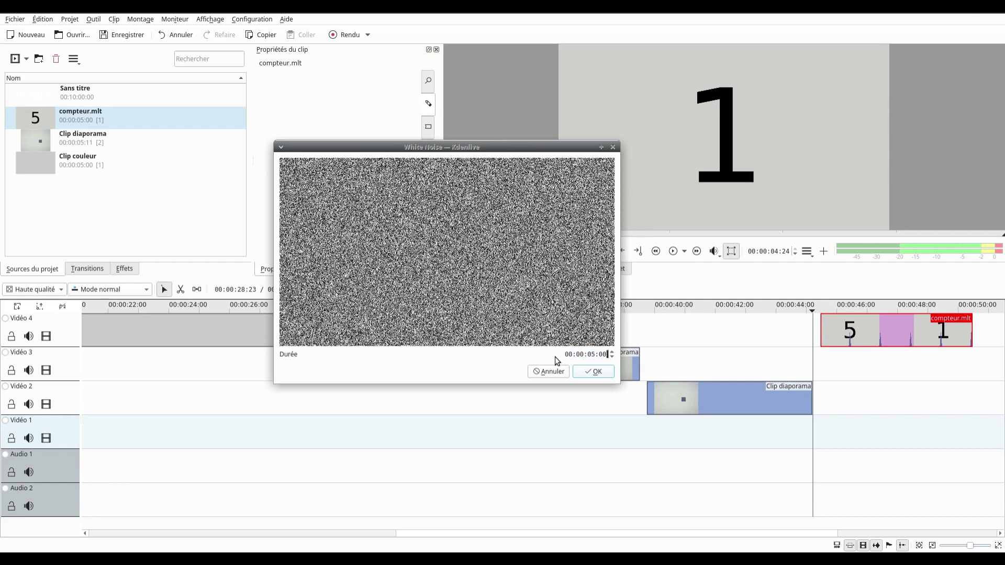
pyautogui.click(544, 372)
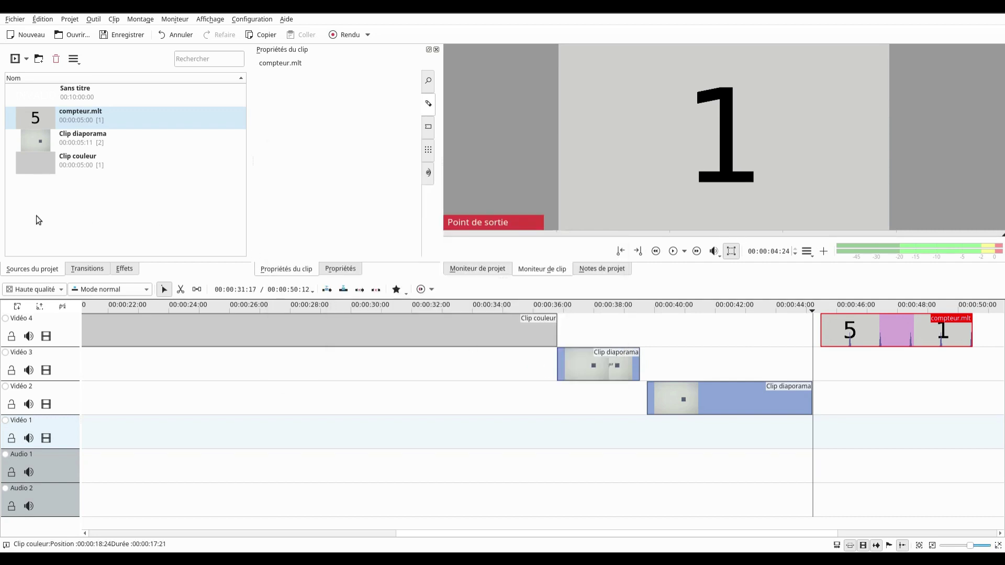
pyautogui.click(27, 60)
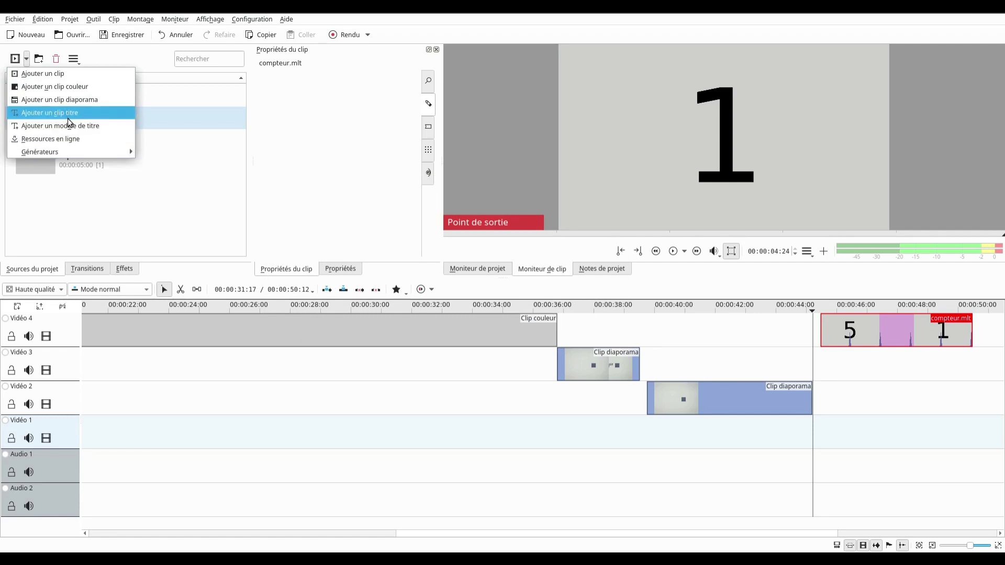
pyautogui.click(189, 184)
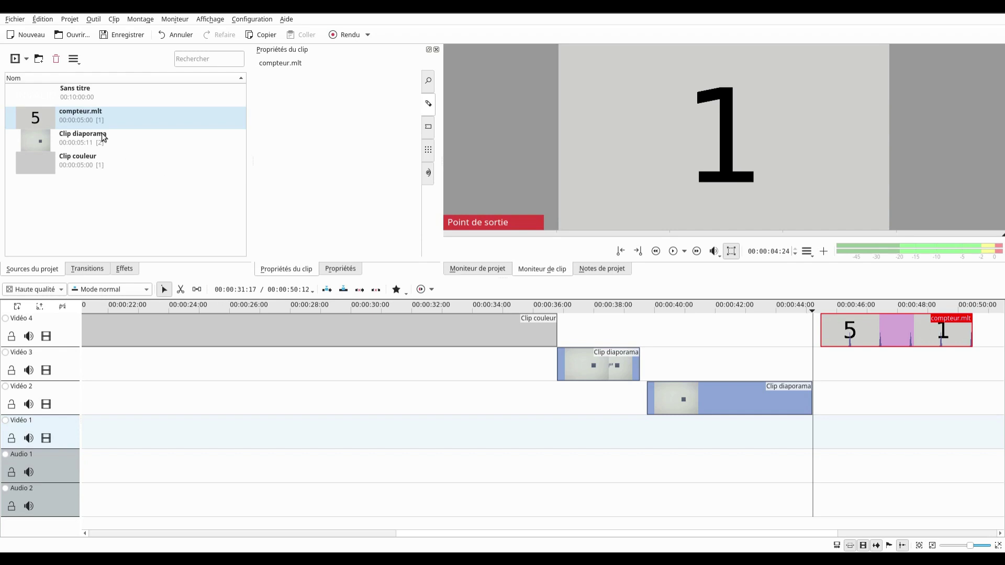
pyautogui.click(26, 59)
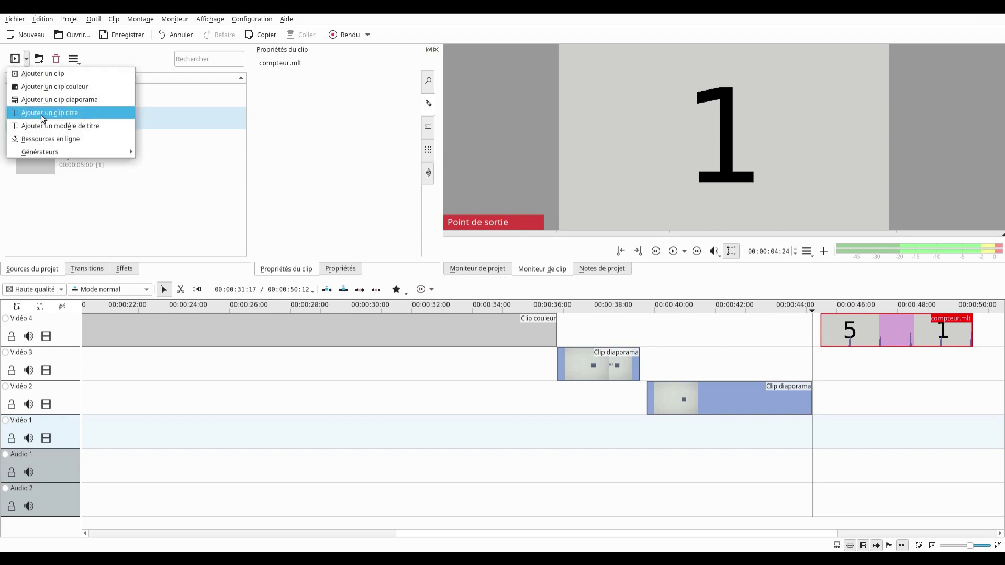